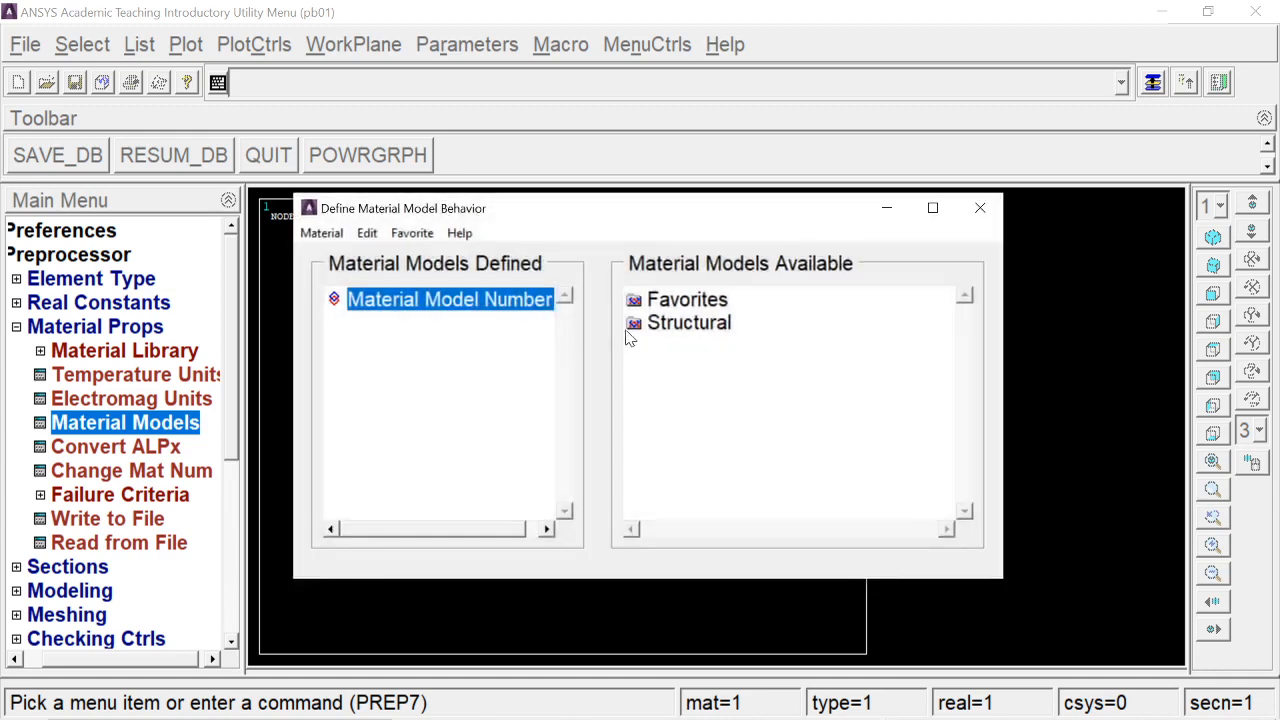
Define material 1 as linear isotropic elastic with EX 2e5 and PRXY 0.3
double_click(705, 345)
double_click(762, 370)
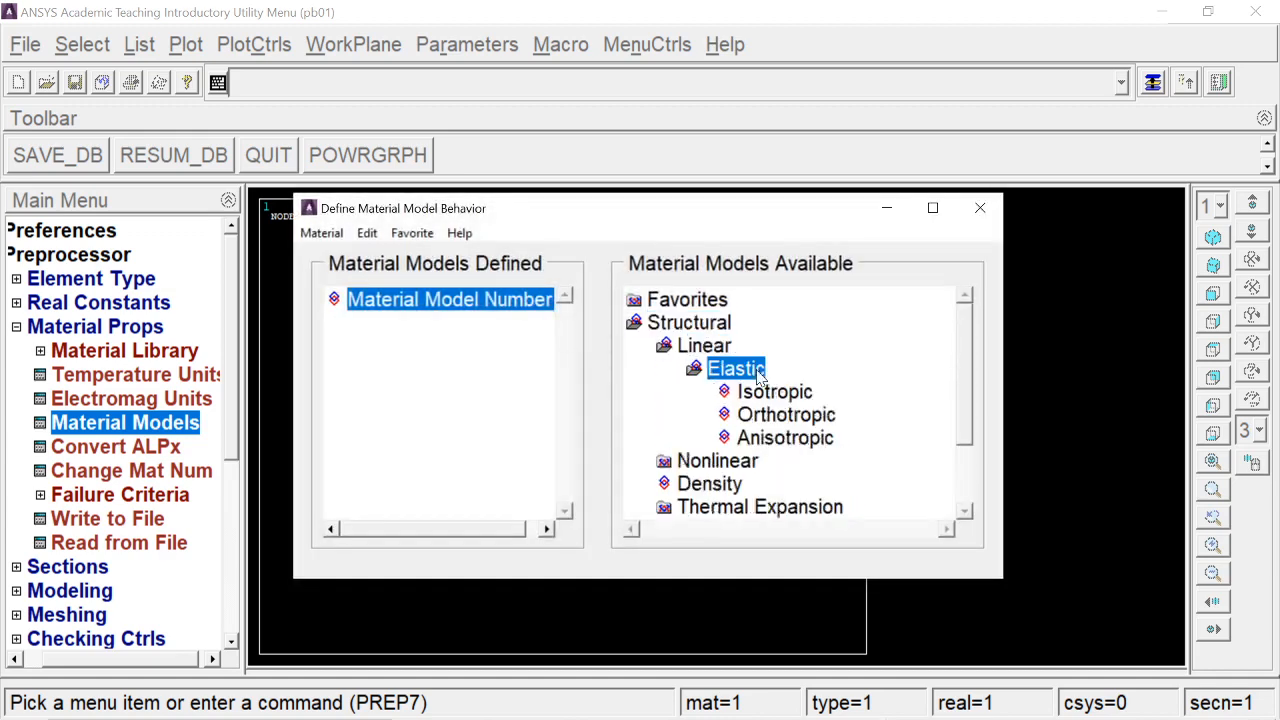
double_click(760, 392)
drag(618, 288, 837, 184)
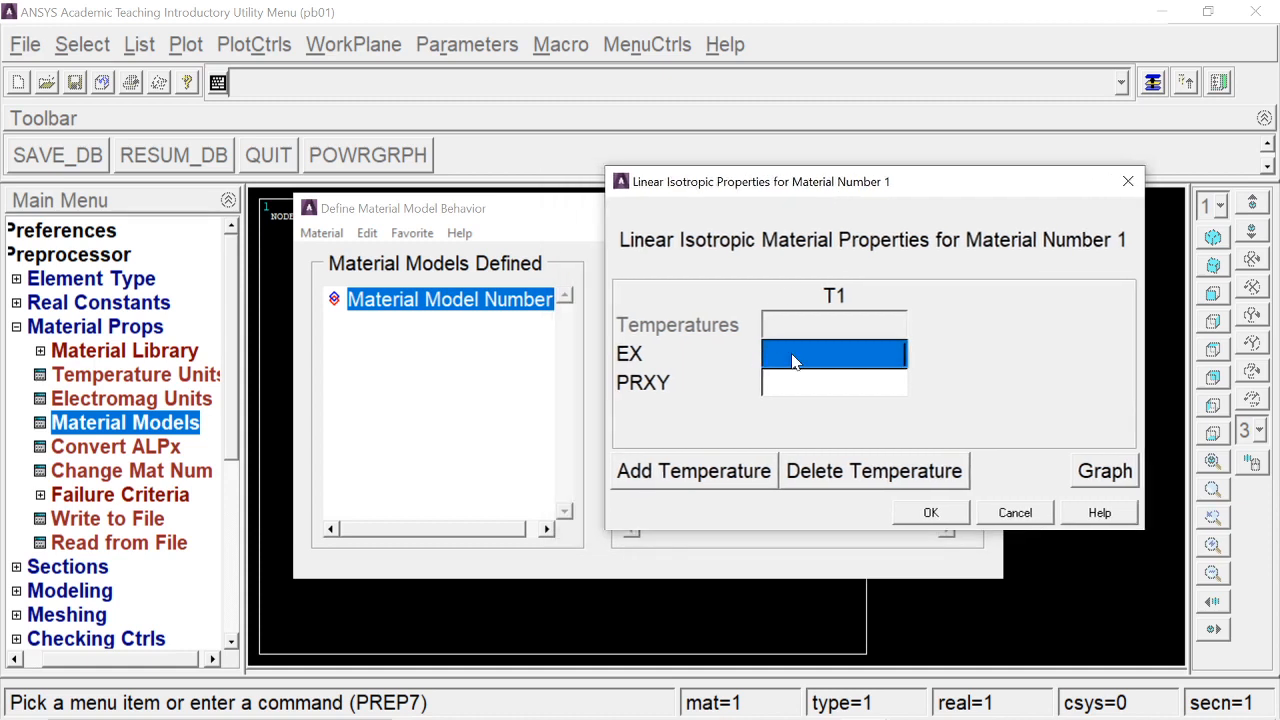
text(2e5)
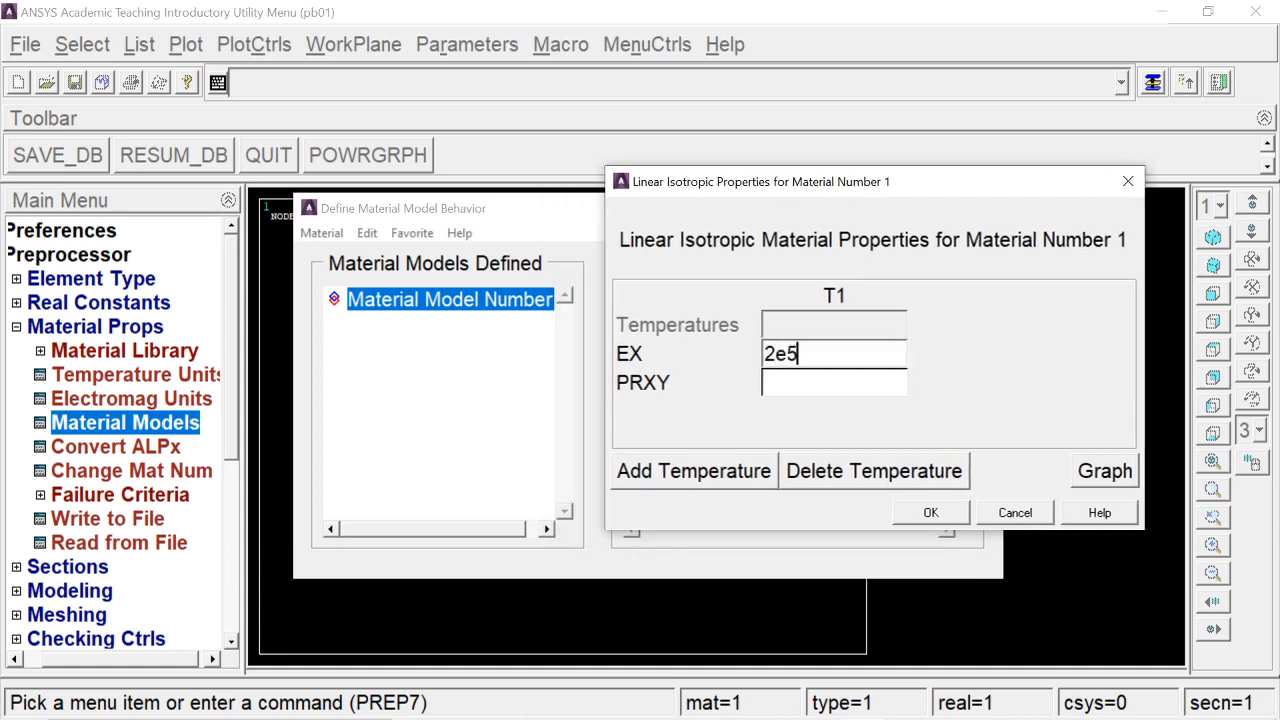
key(Tab)
text(-)
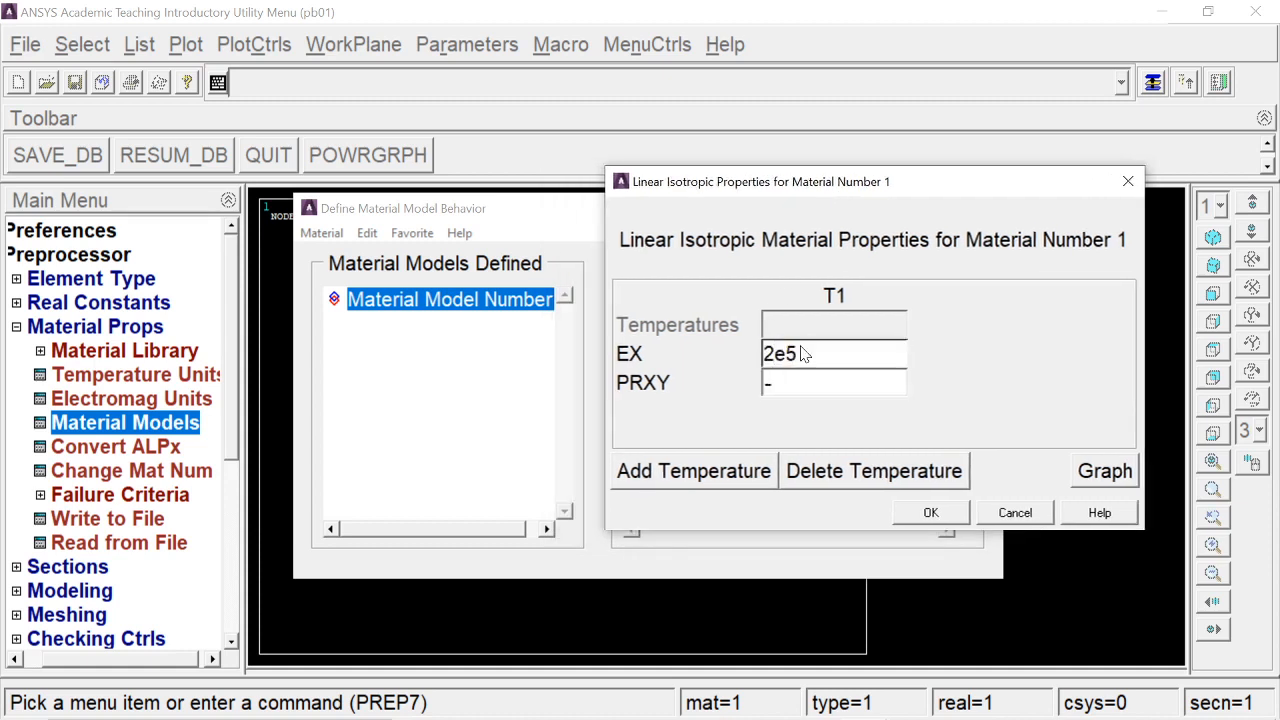
key(BackSpace)
text(0.3)
key(Return)
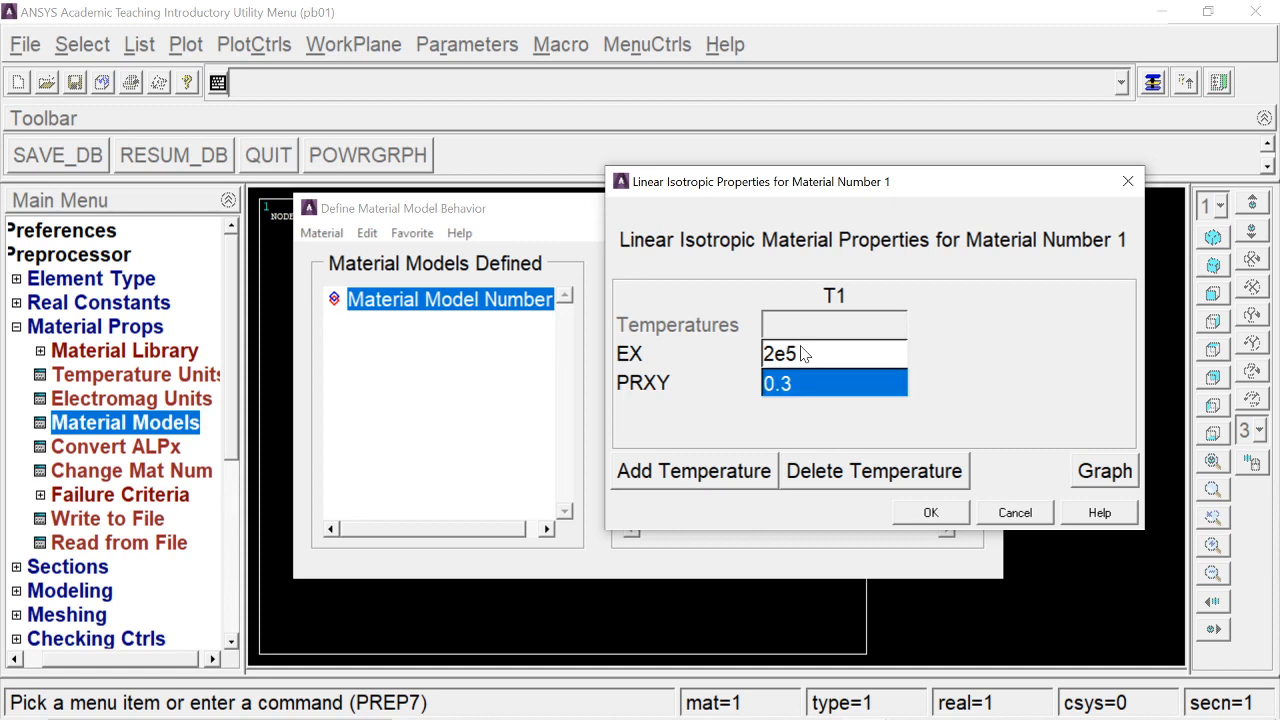
click(929, 512)
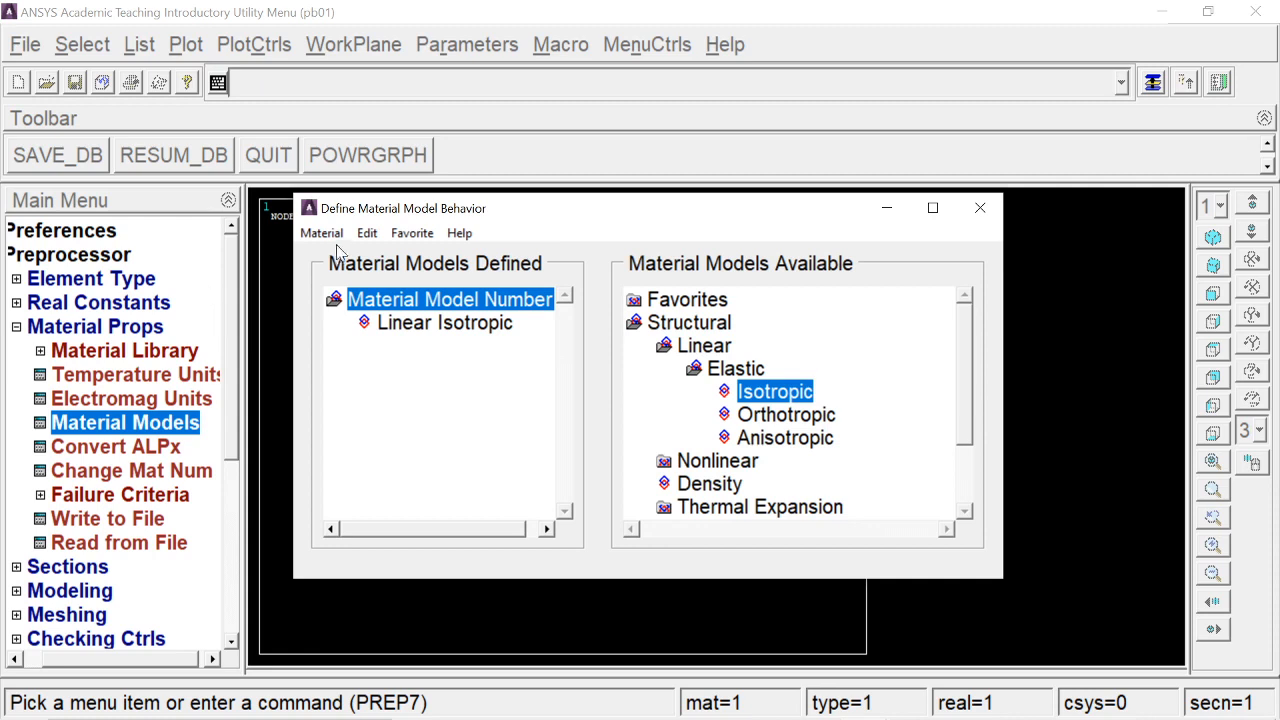
Exit the material model editor and collapse the material properties branch
click(329, 238)
click(322, 282)
click(104, 328)
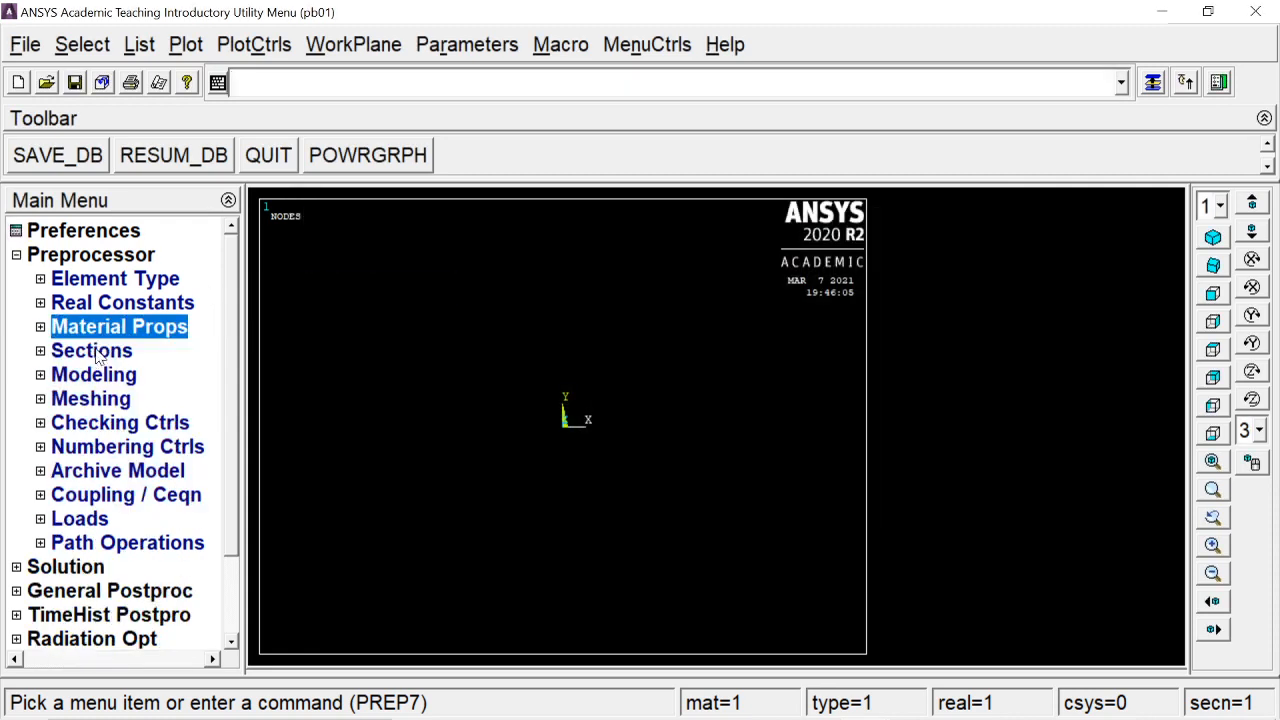
Add link section ID 1 (sq1), then bring the truss slides forward in the browser
click(97, 355)
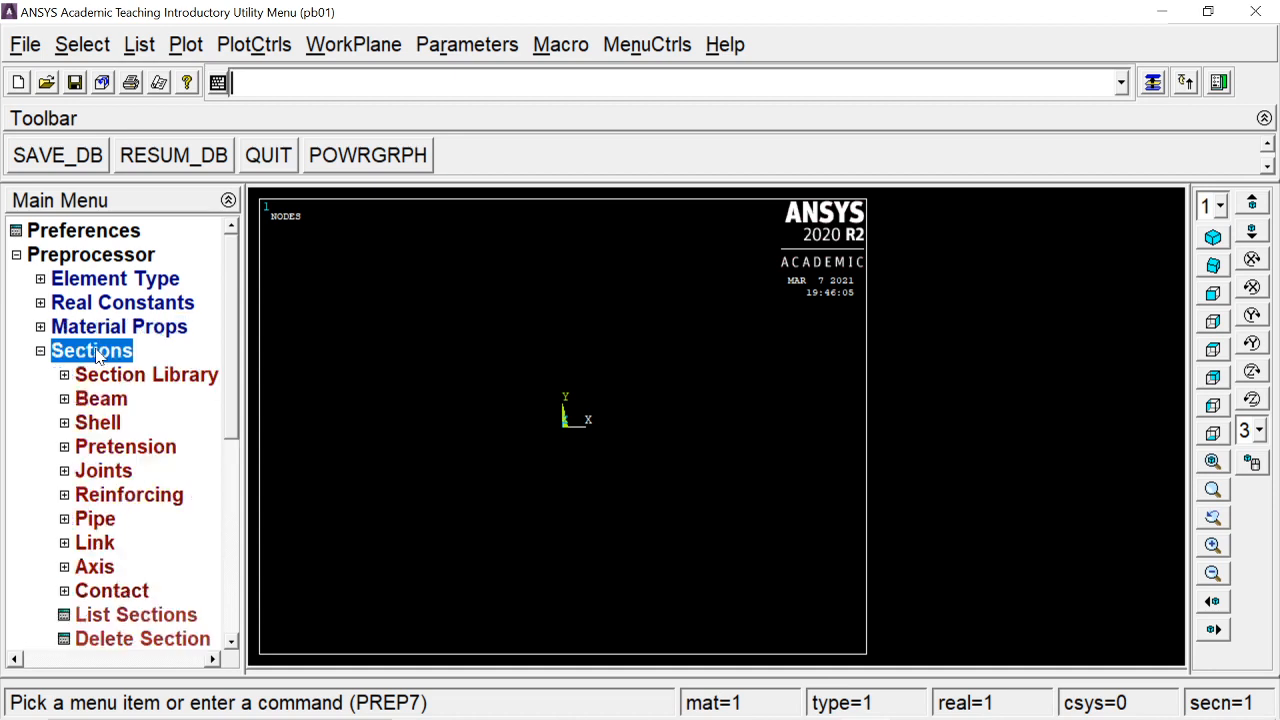
click(102, 545)
click(114, 568)
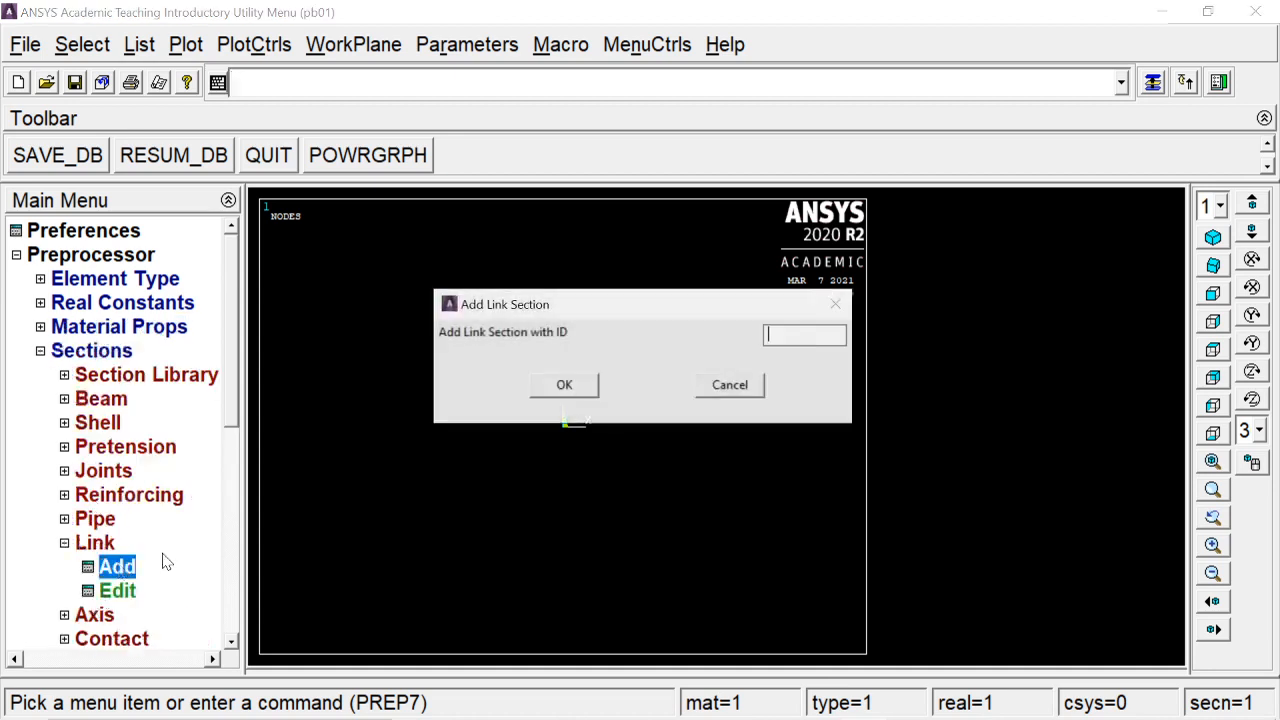
text(1)
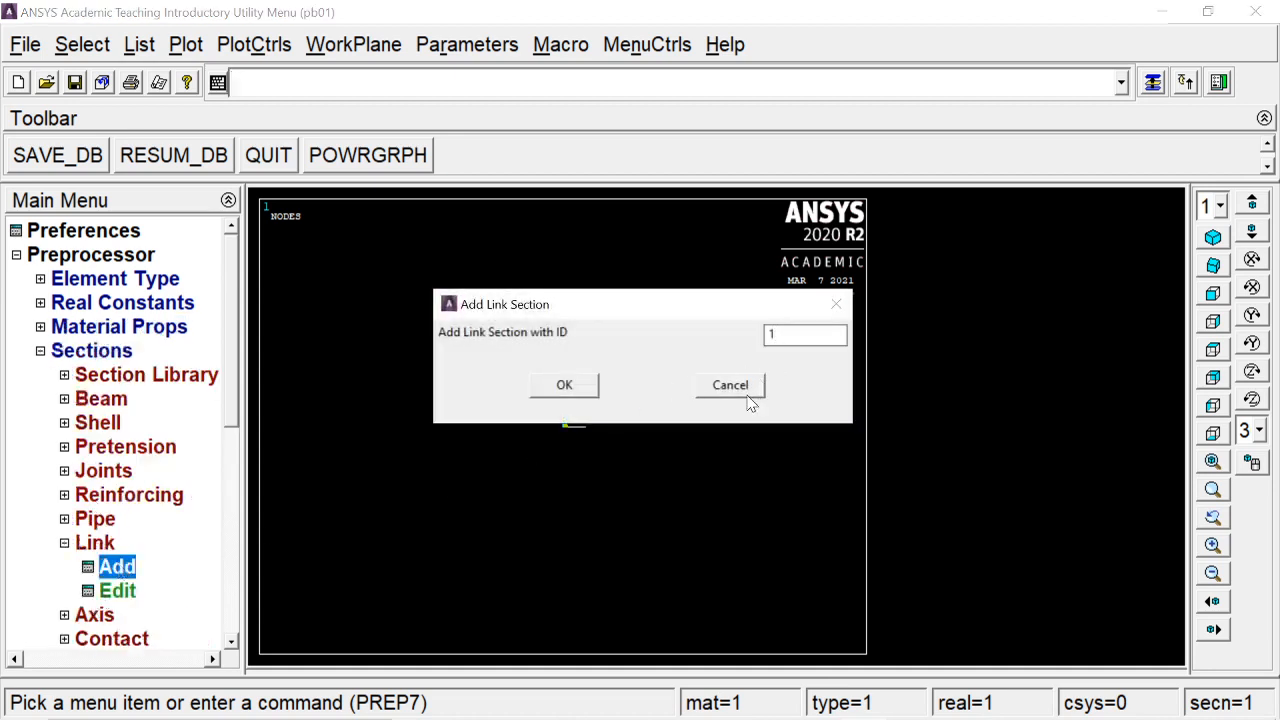
click(557, 390)
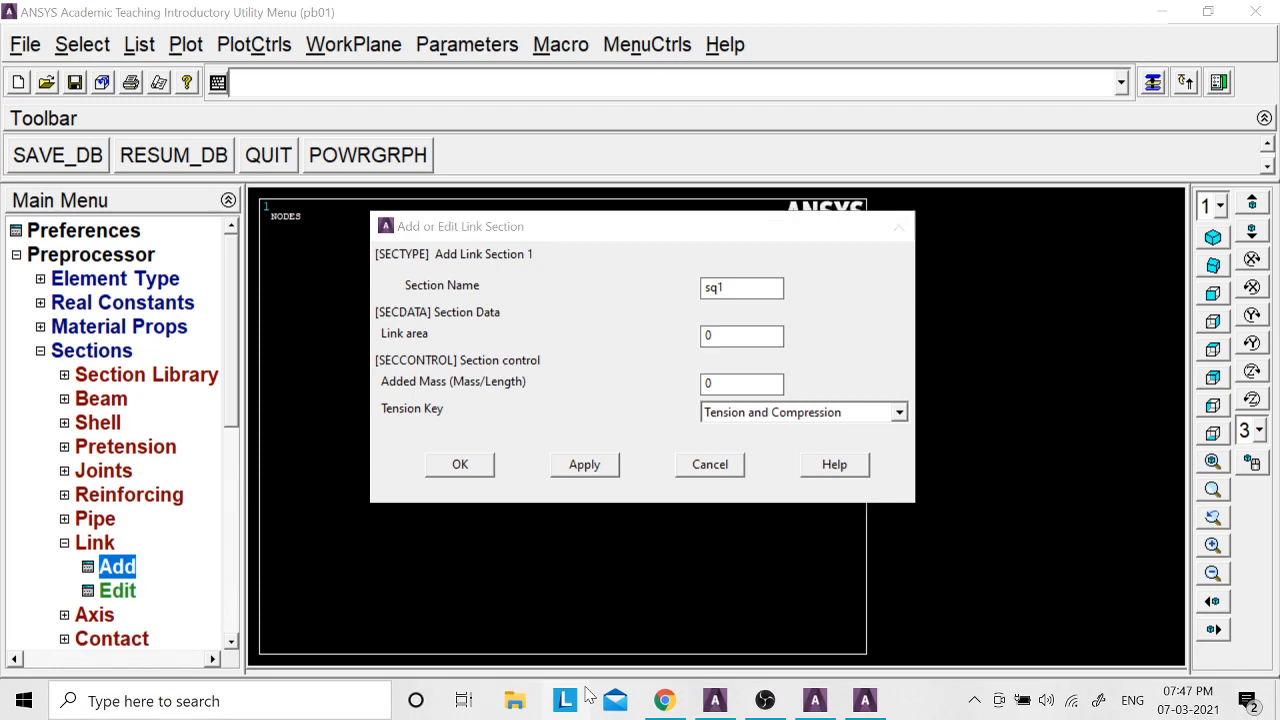
key(alt+Tab)
key(Tab)
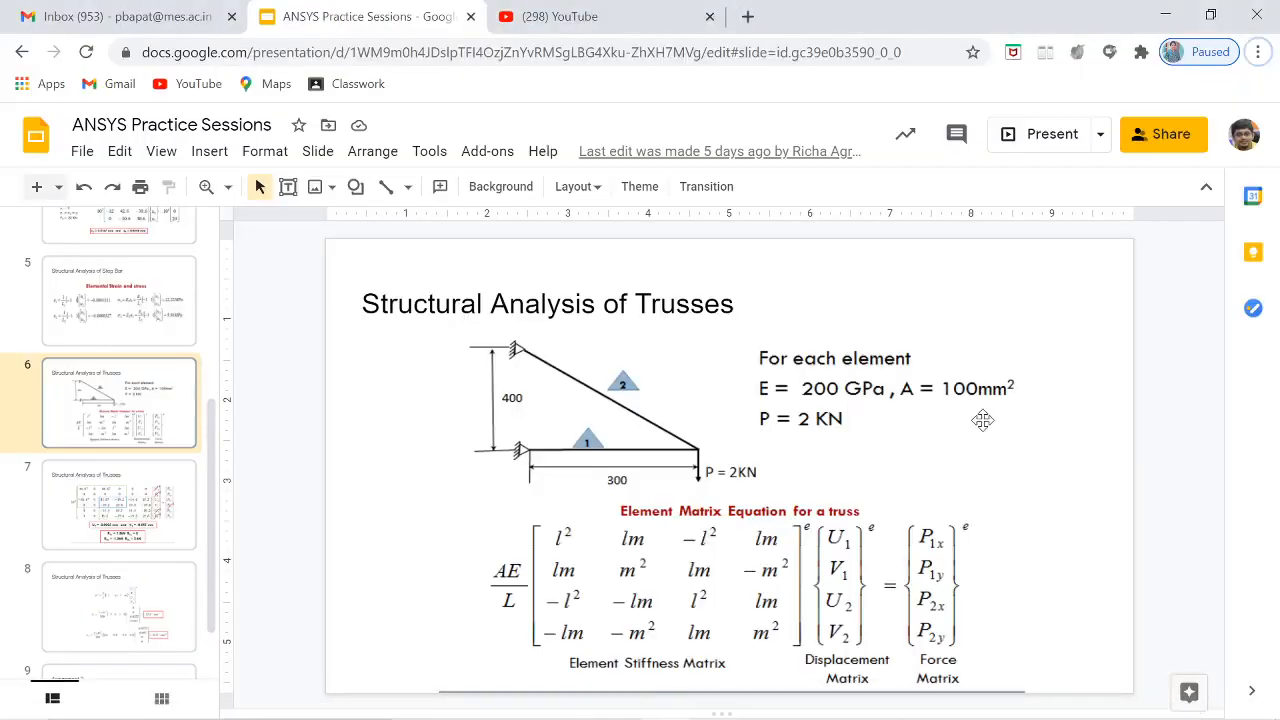
Set the link area of section sq1 to 100
key(alt+Tab)
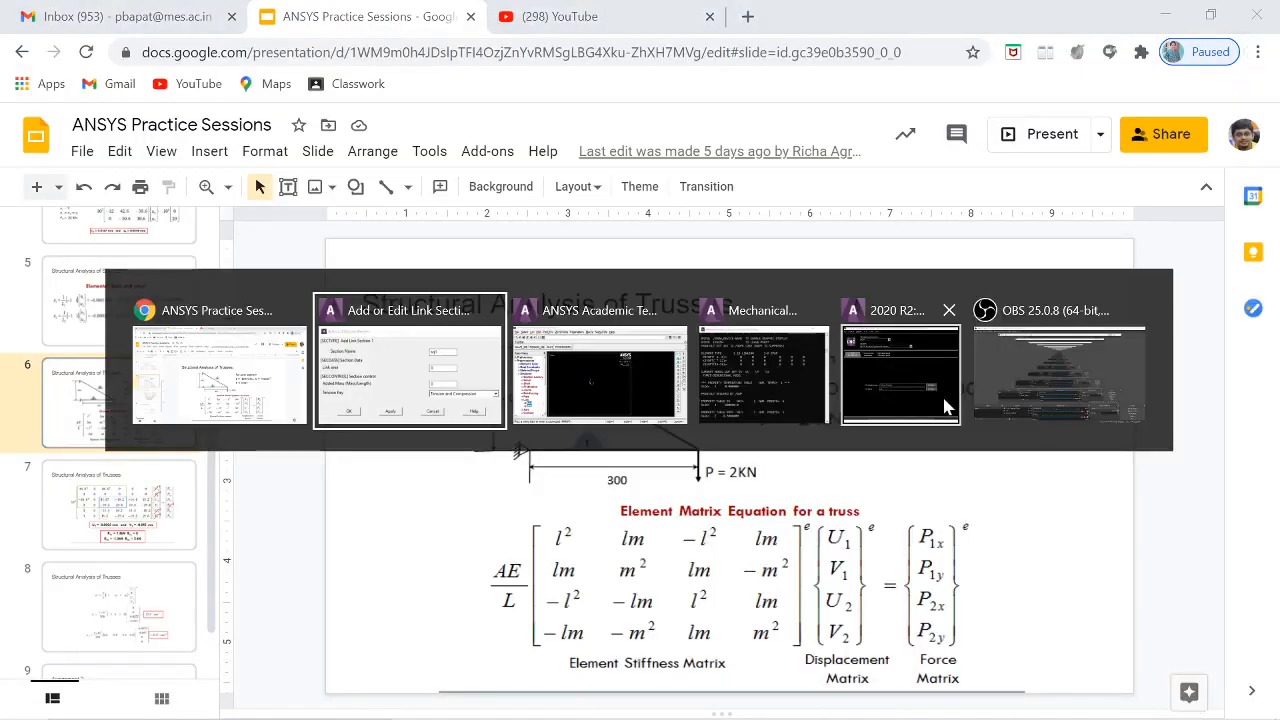
drag(714, 337, 663, 336)
text(100)
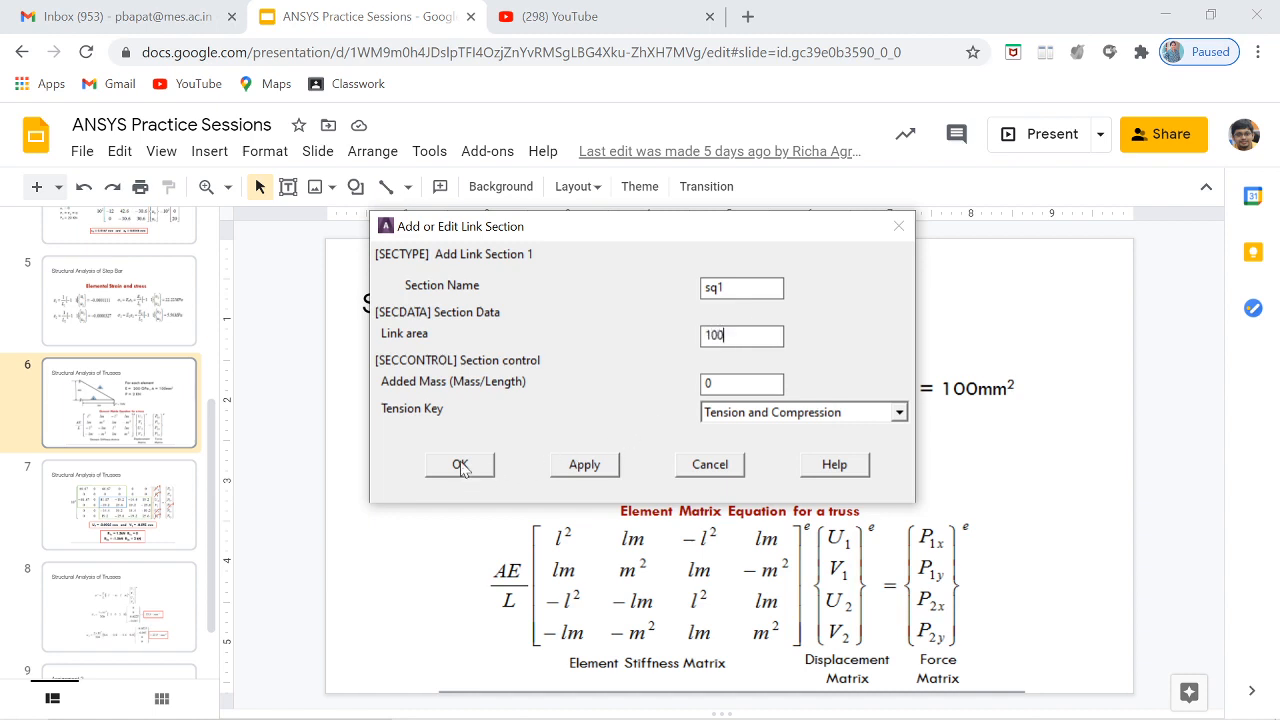
click(460, 466)
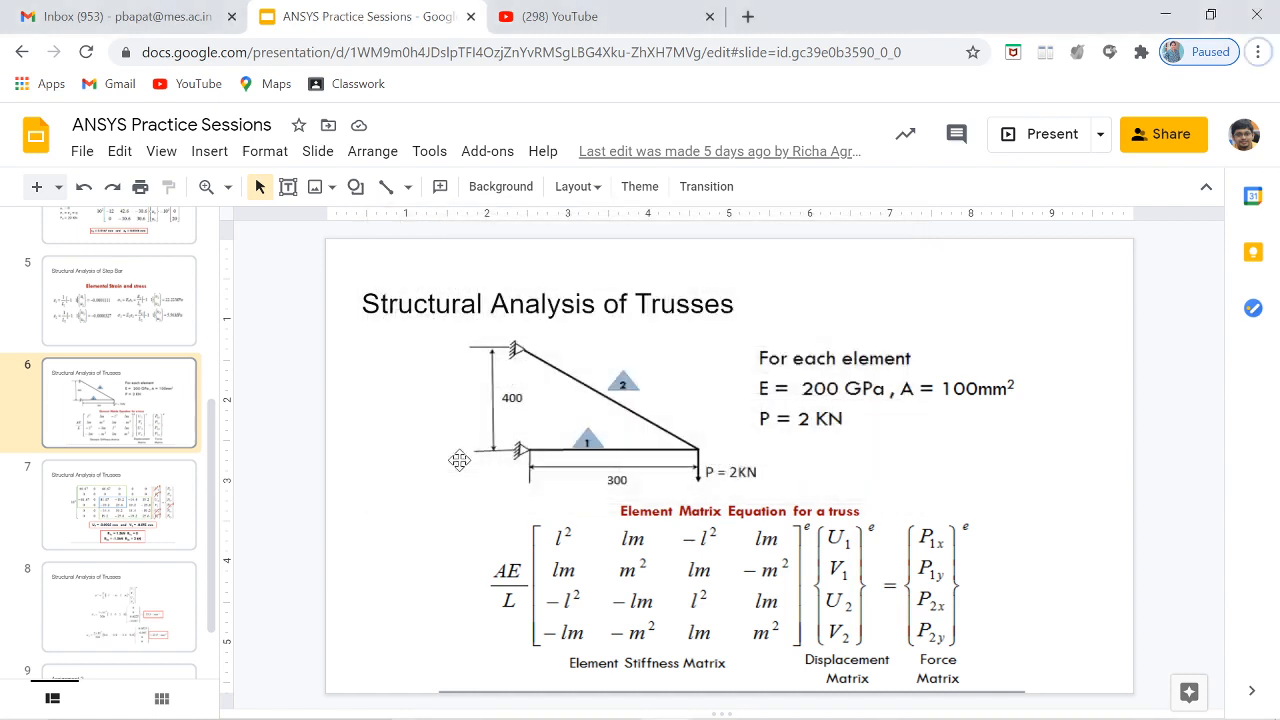
Collapse the Sections branch and check the truss slide data before returning to ANSYS
key(alt+Tab)
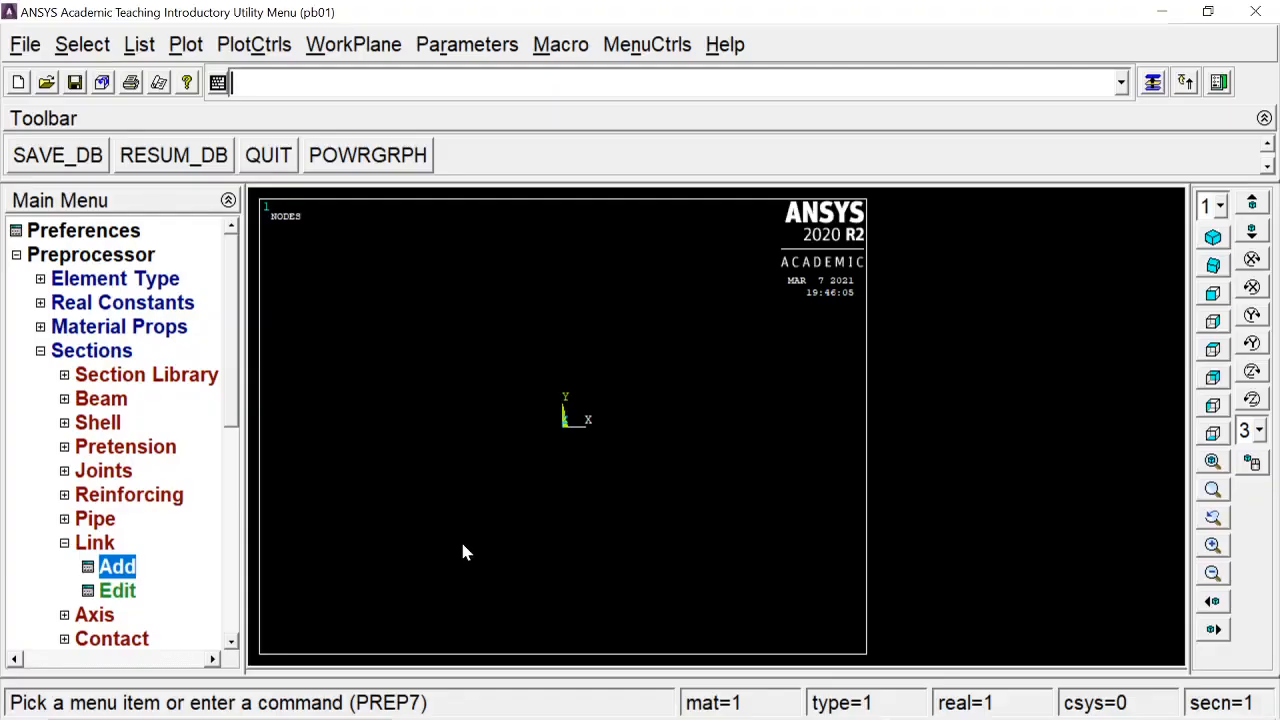
click(114, 352)
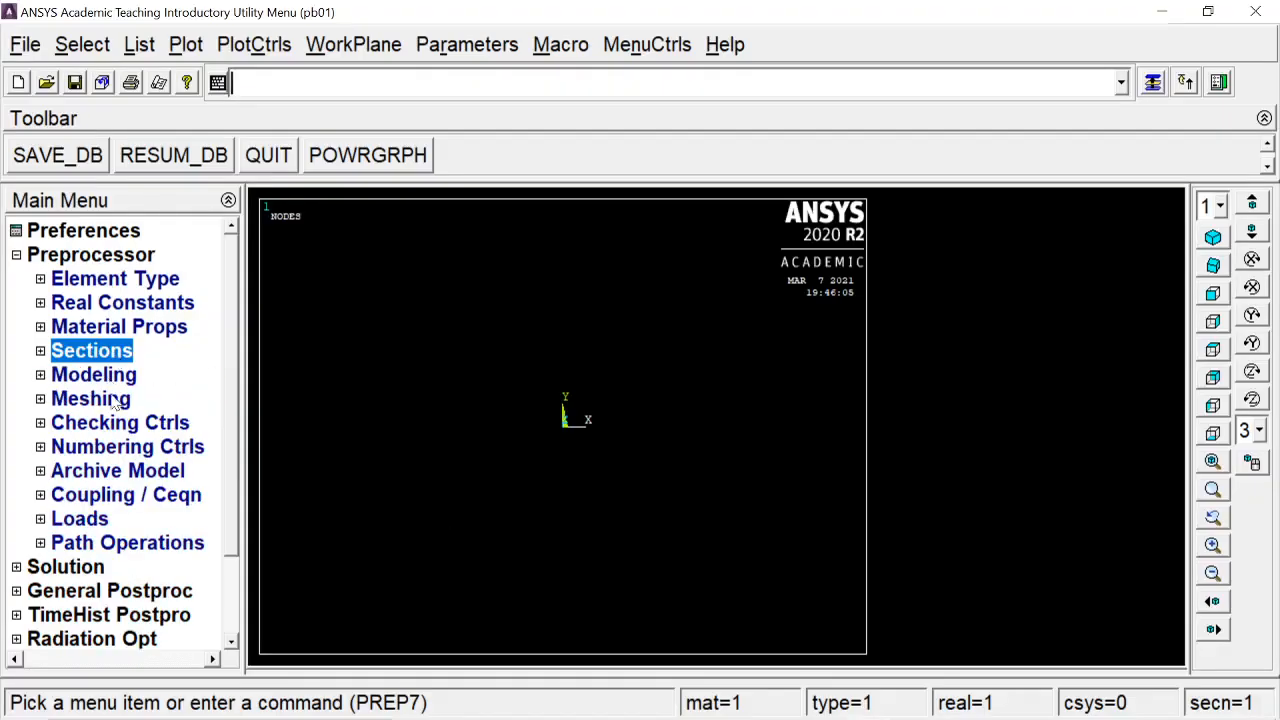
key(alt+Tab)
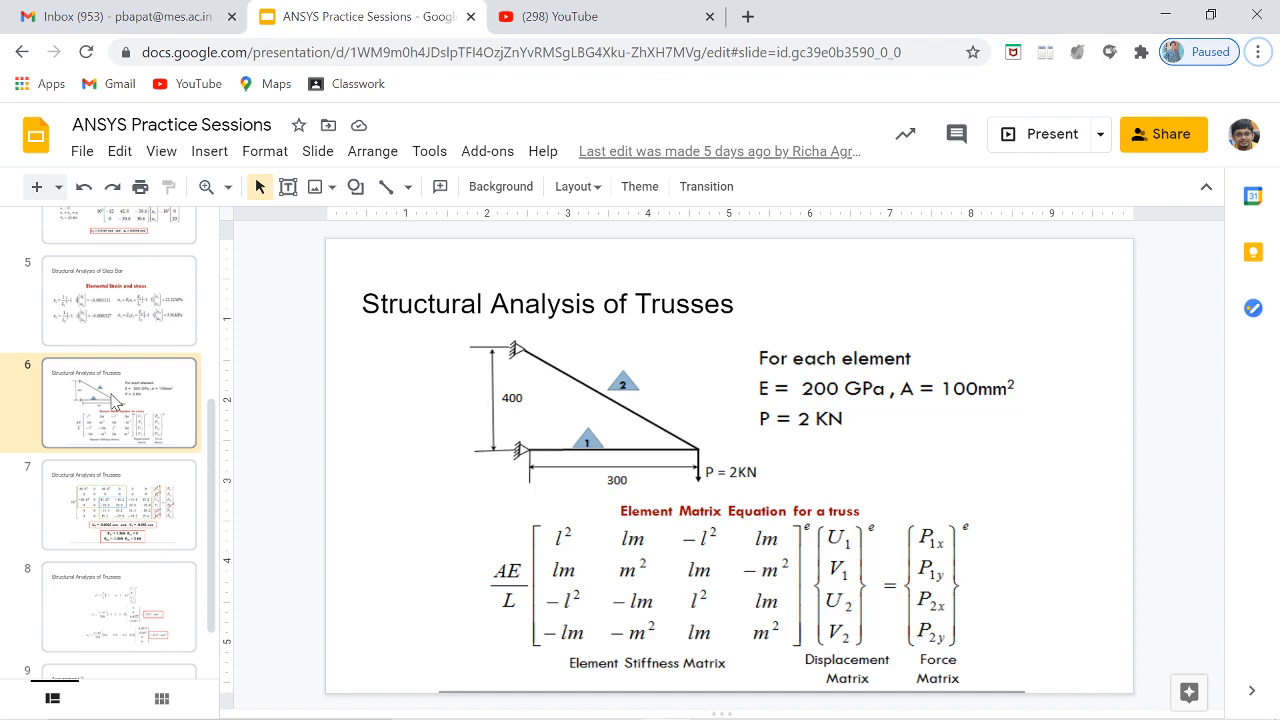
key(alt+Tab)
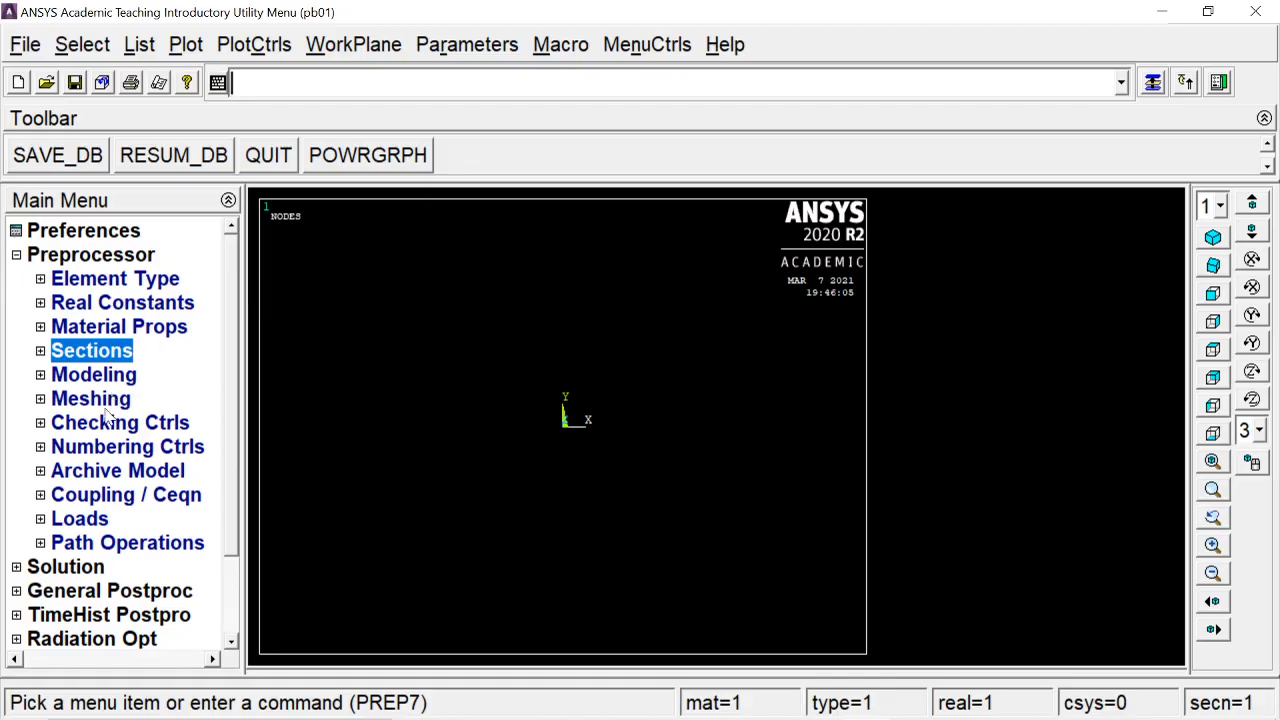
Create the truss corner keypoints in the active coordinate system, including one at X = 300
click(106, 378)
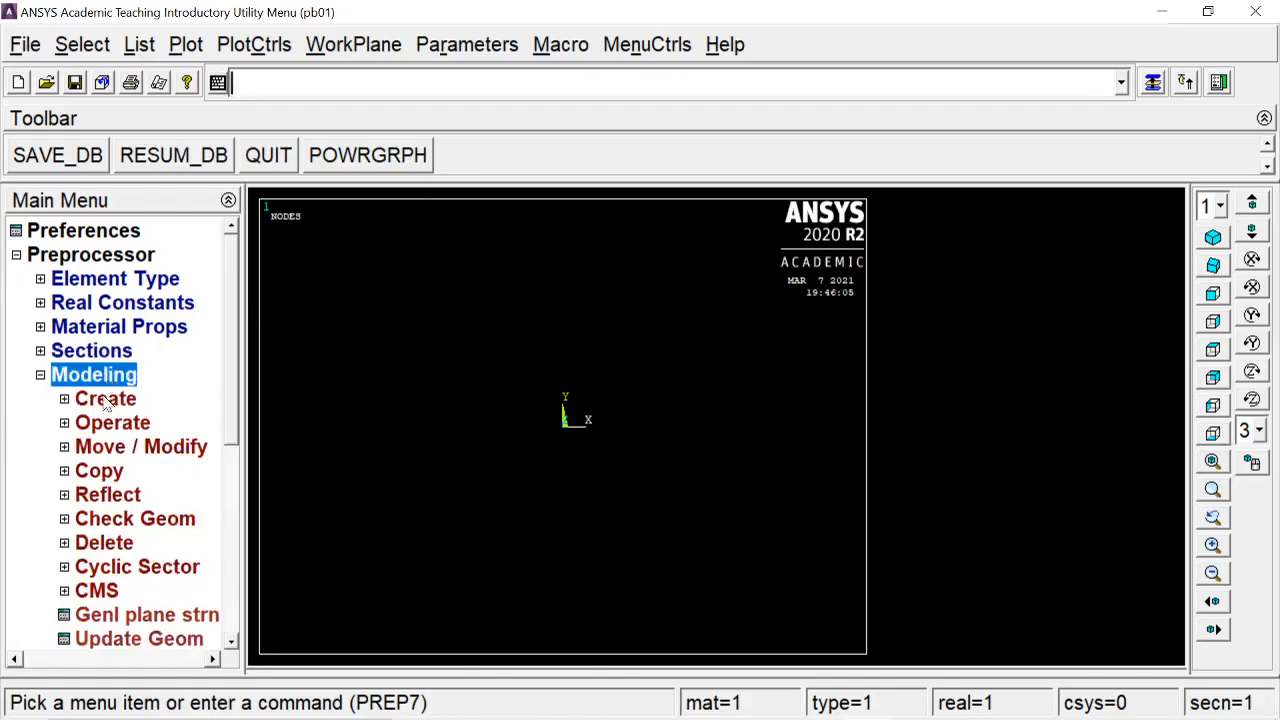
click(106, 399)
click(114, 423)
click(101, 464)
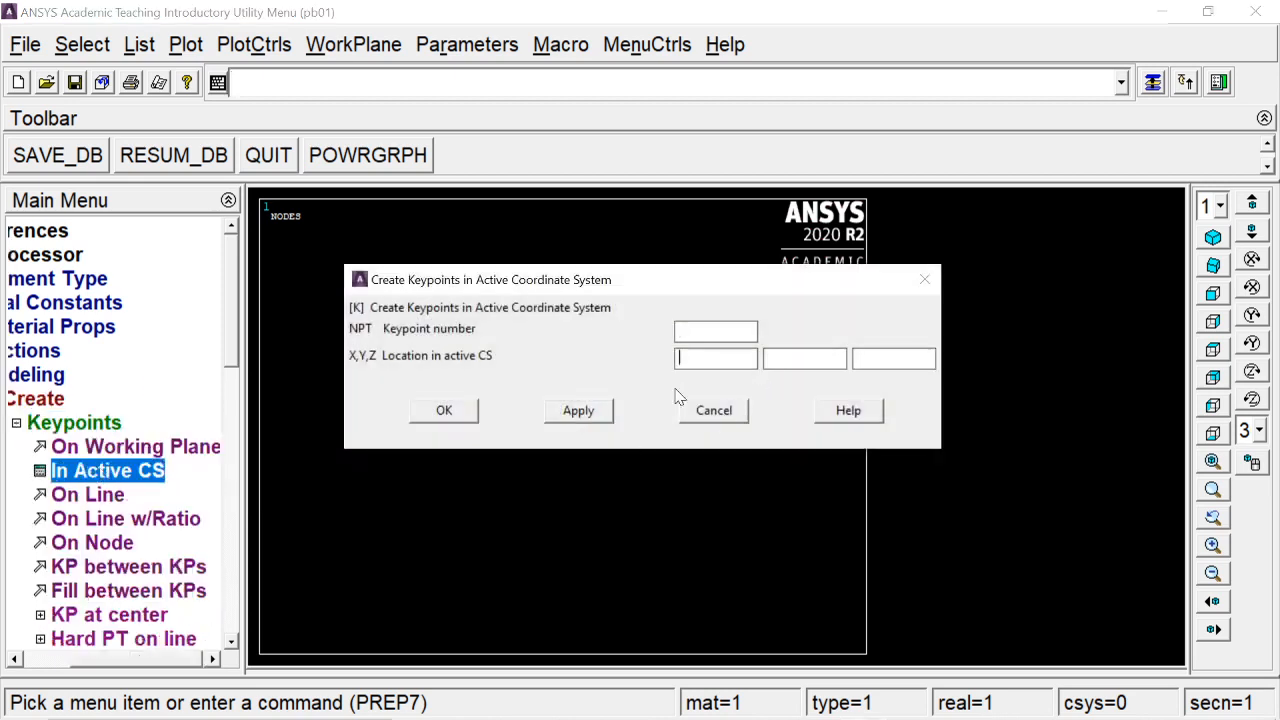
click(596, 410)
text(300)
click(592, 421)
text(0)
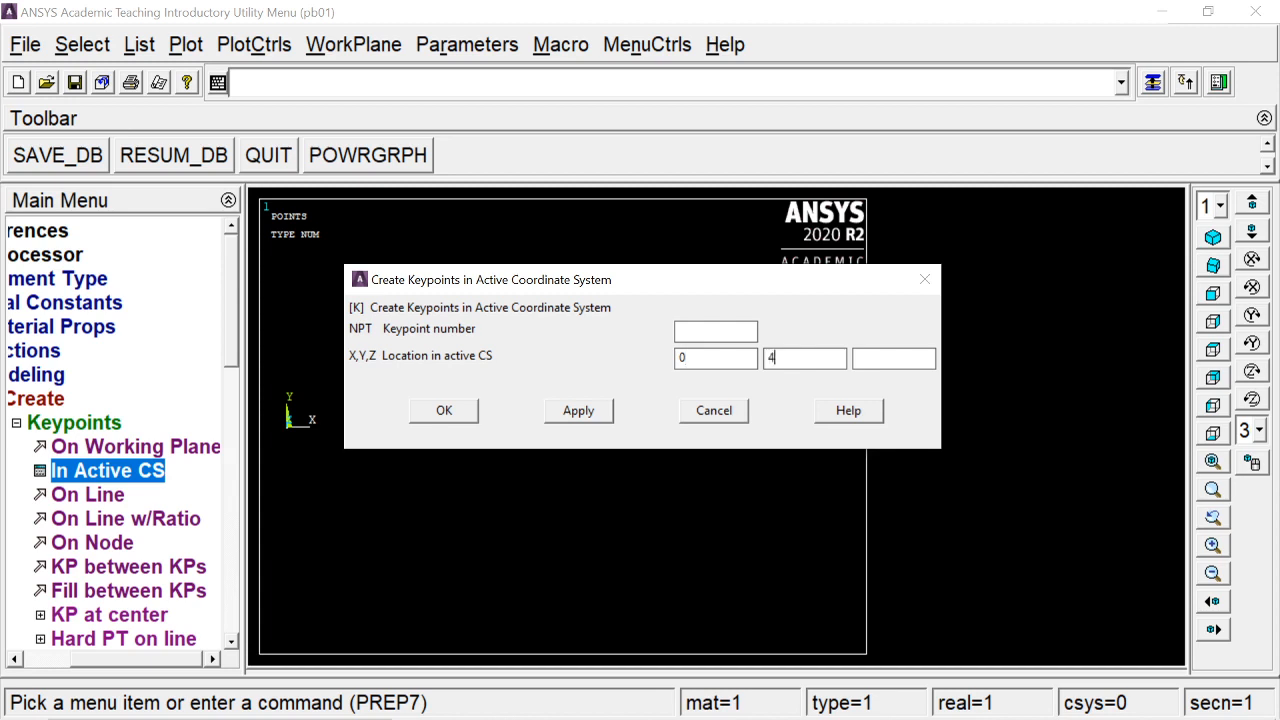
click(468, 412)
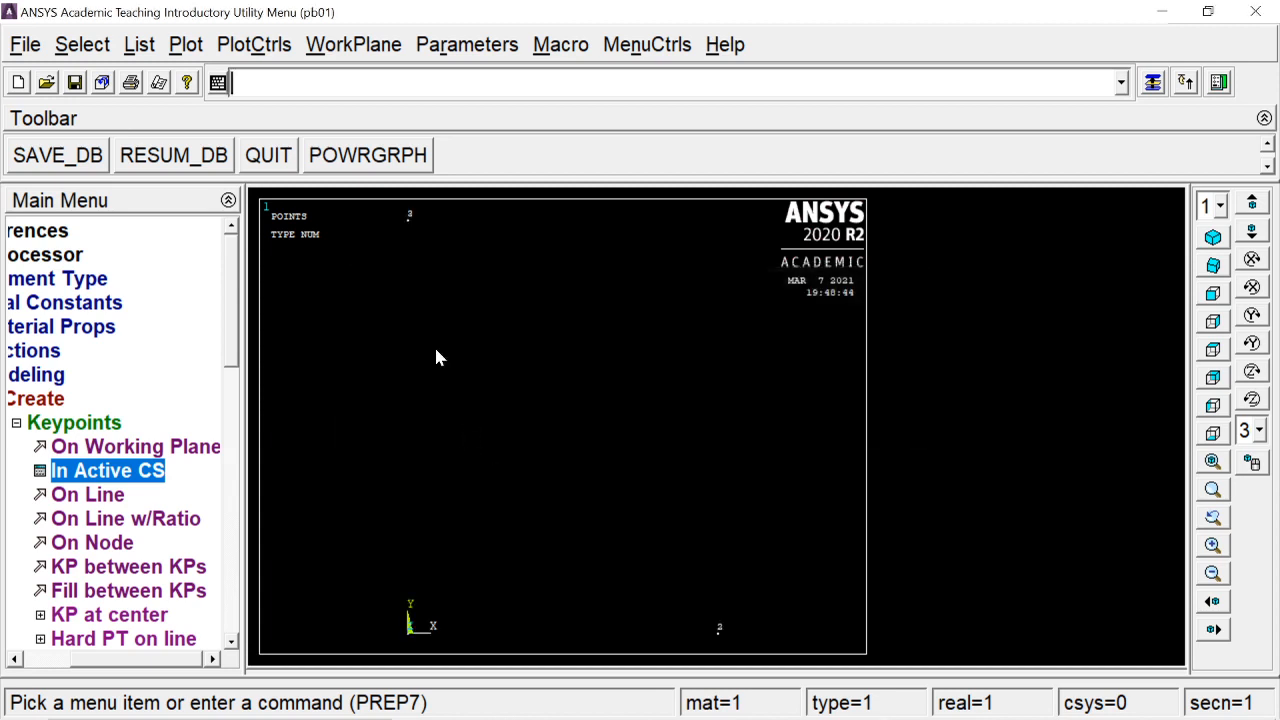
Collapse the keypoint options and bring up the line creation options
click(86, 424)
click(106, 446)
click(140, 473)
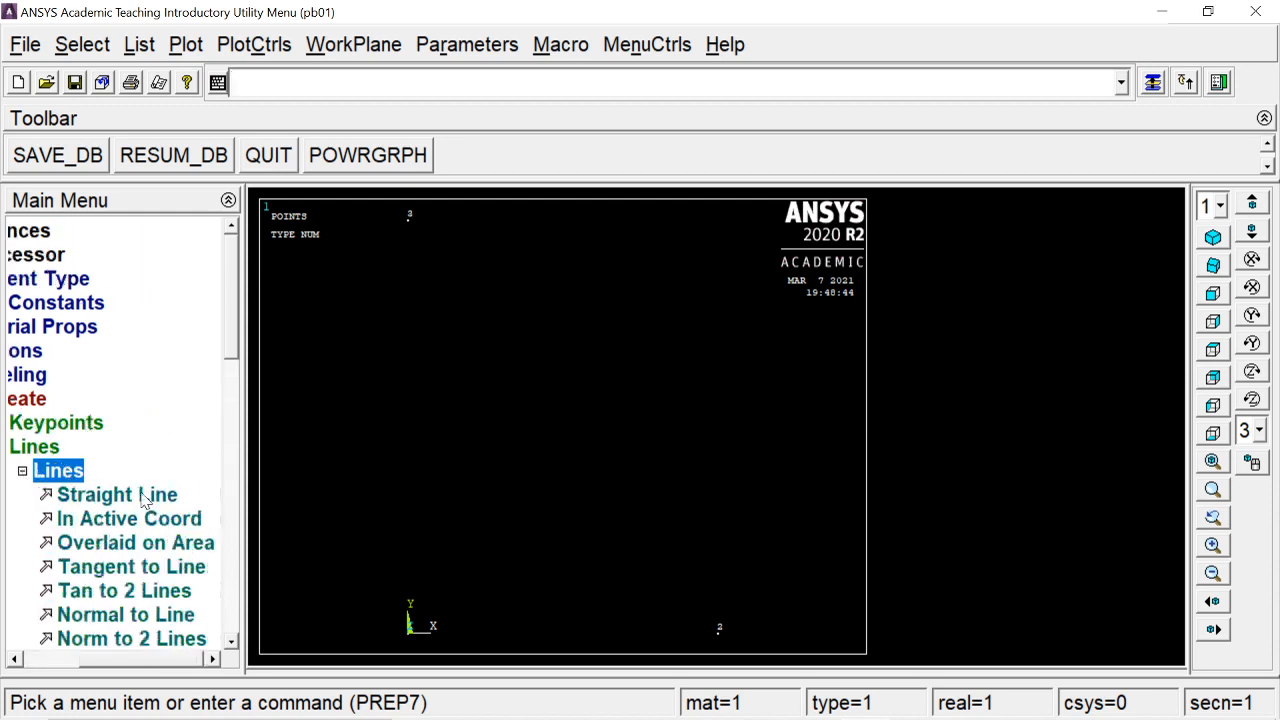
Draw straight lines from keypoint 1 to 2 and from keypoint 3 to 2
click(143, 491)
click(412, 645)
click(720, 646)
click(411, 220)
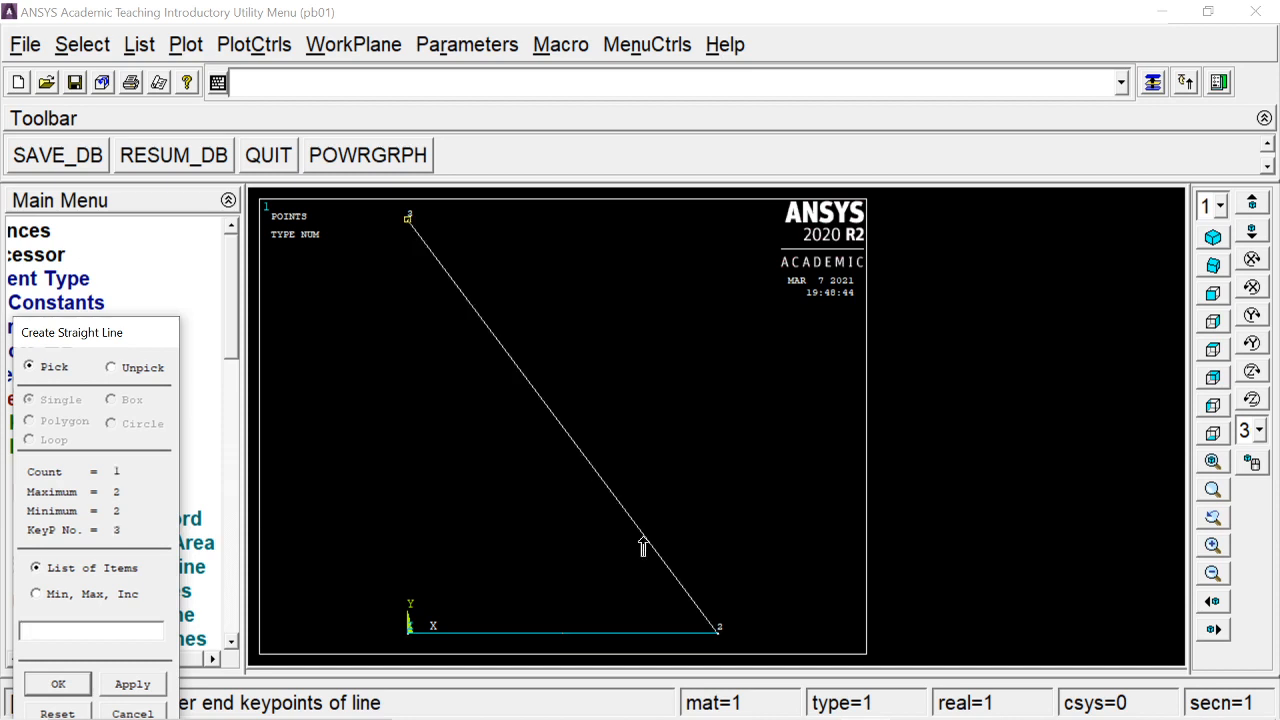
click(720, 638)
click(58, 684)
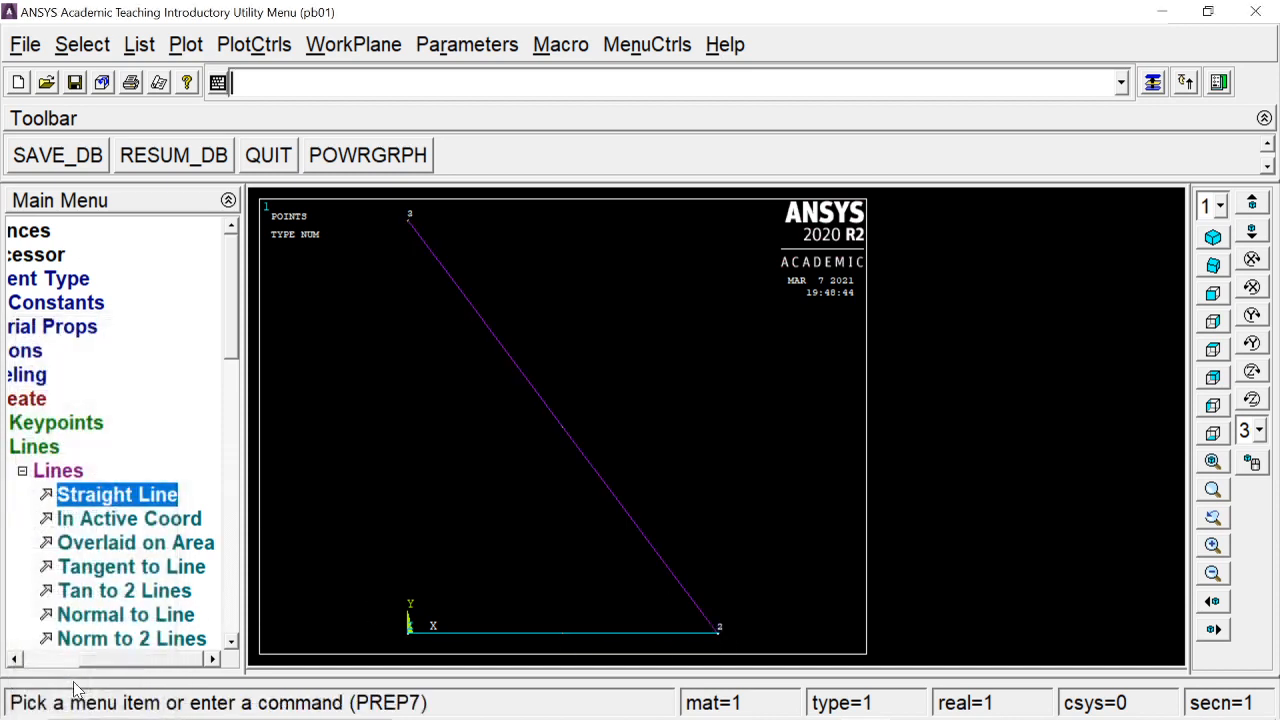
Show lines and keypoints with Multi-Plots and collapse the modeling tree
click(186, 44)
click(231, 489)
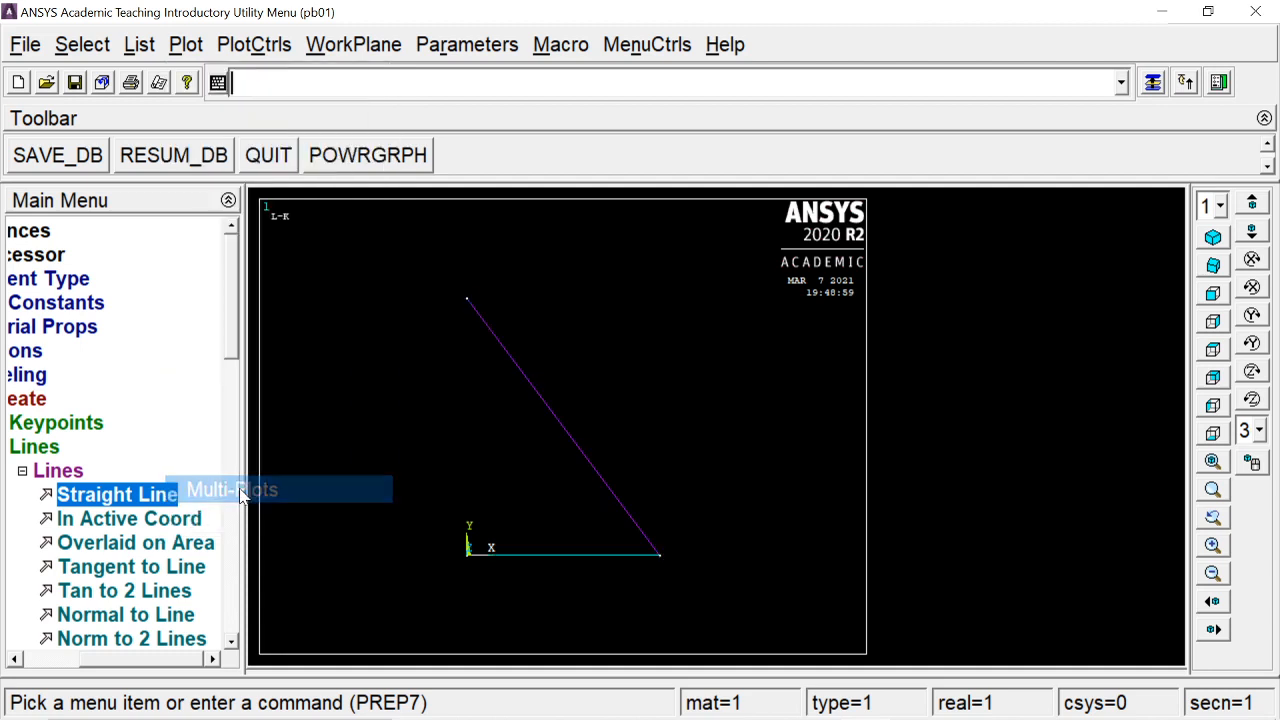
click(66, 472)
click(120, 448)
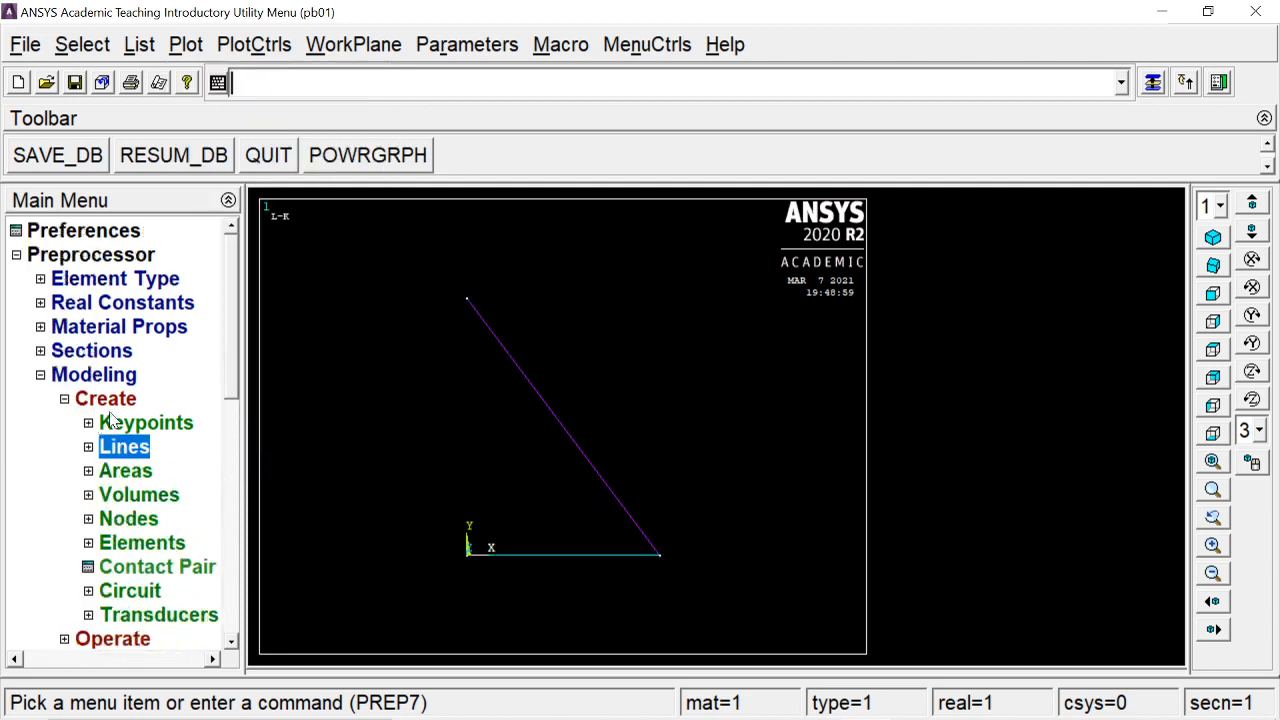
click(108, 401)
click(93, 374)
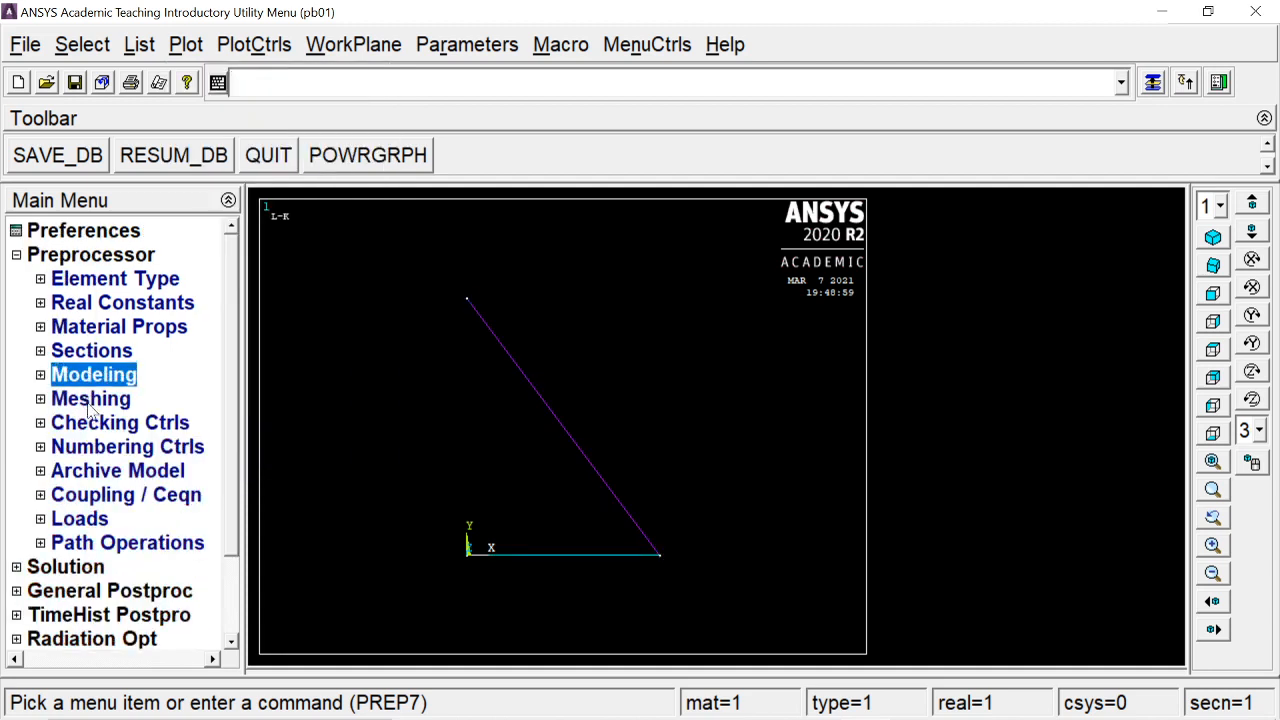
click(88, 399)
Assign material 1, LINK180 and section sq1 to the slanted and bottom lines in MeshTool
click(116, 448)
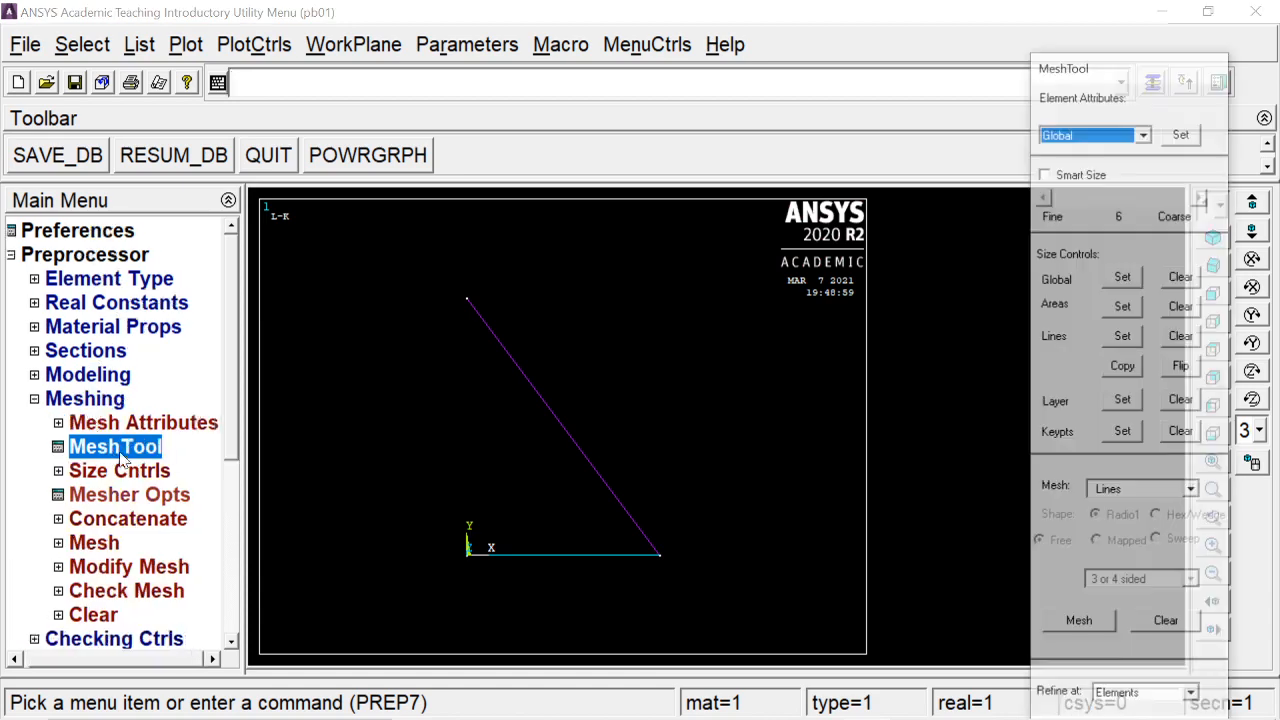
click(1144, 133)
click(1060, 183)
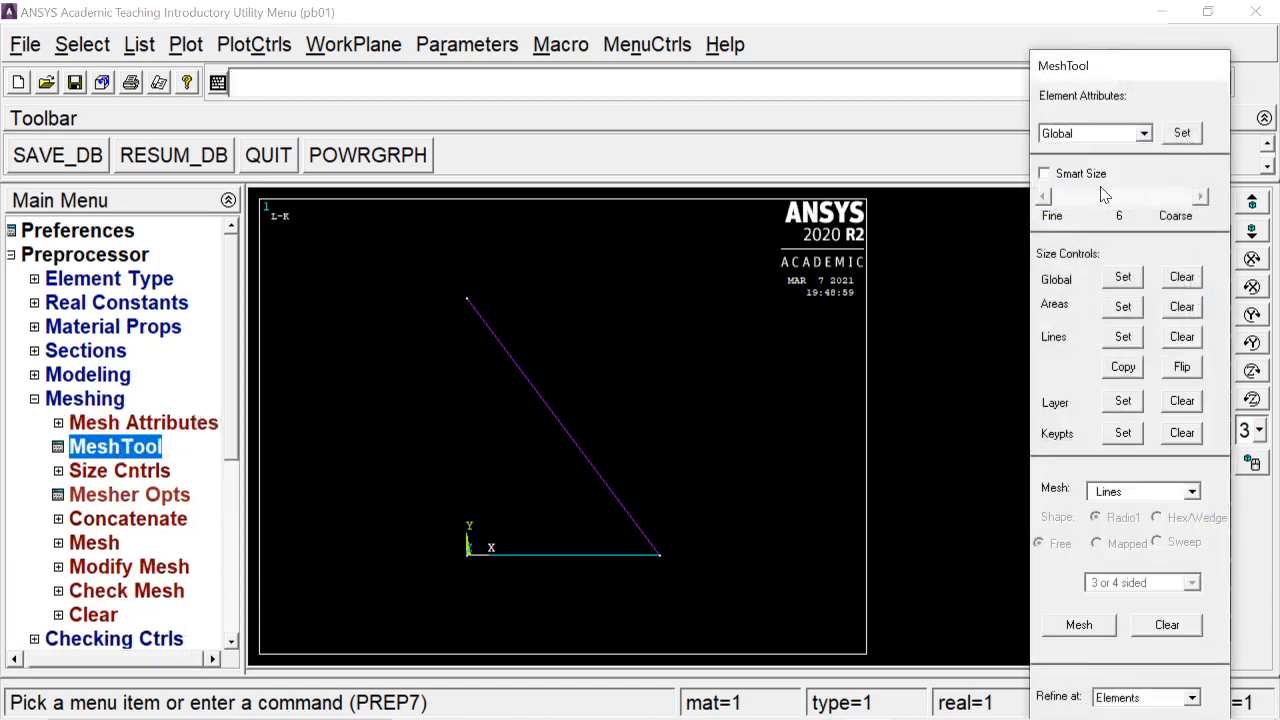
click(1180, 135)
click(551, 418)
click(552, 551)
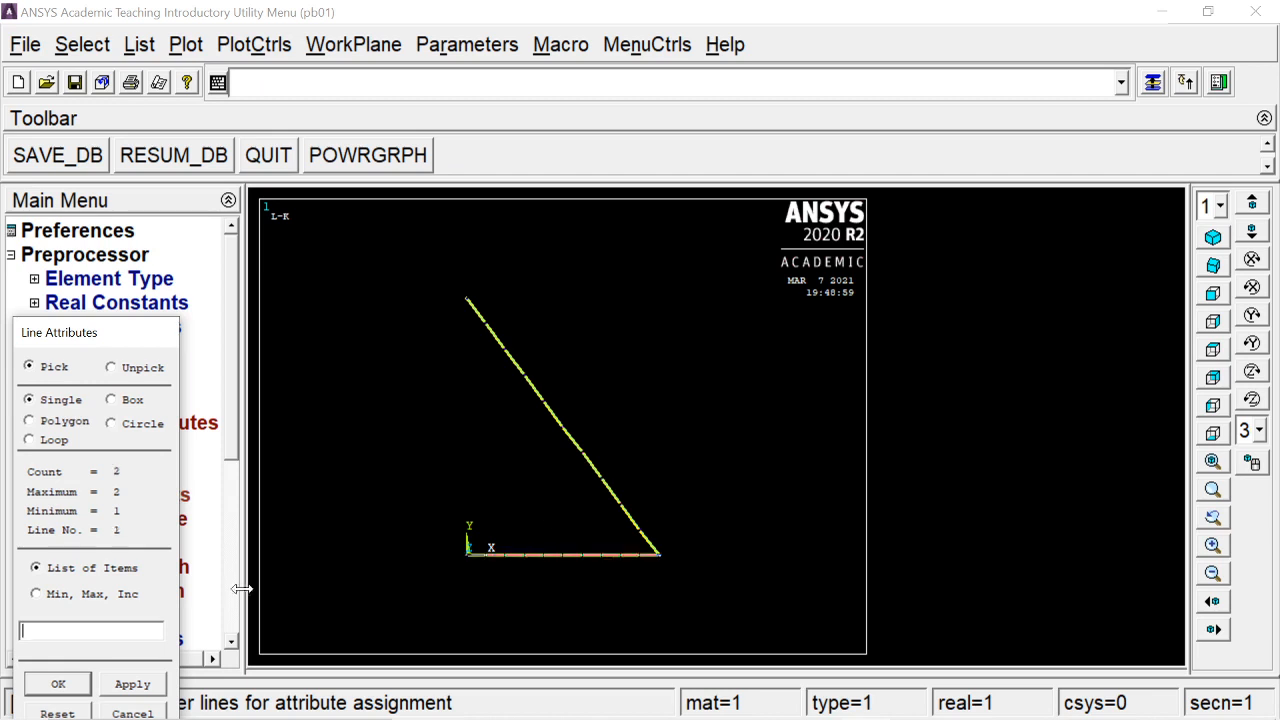
click(58, 678)
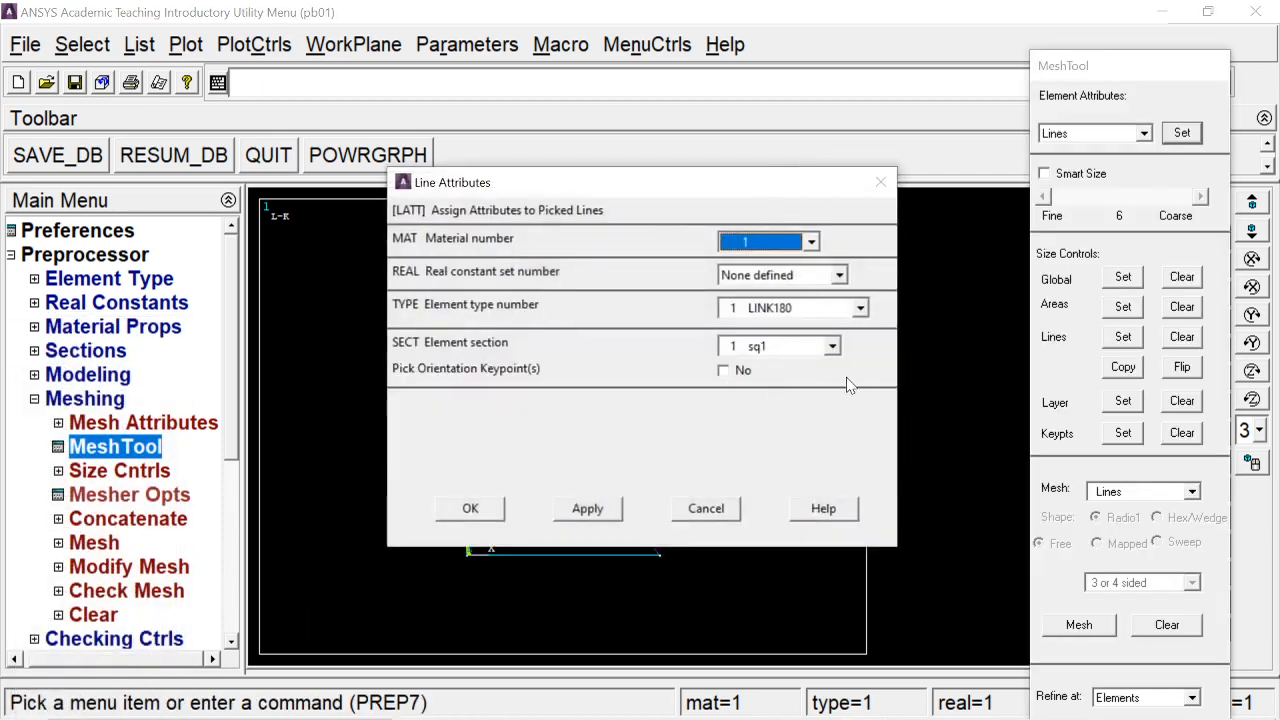
click(460, 509)
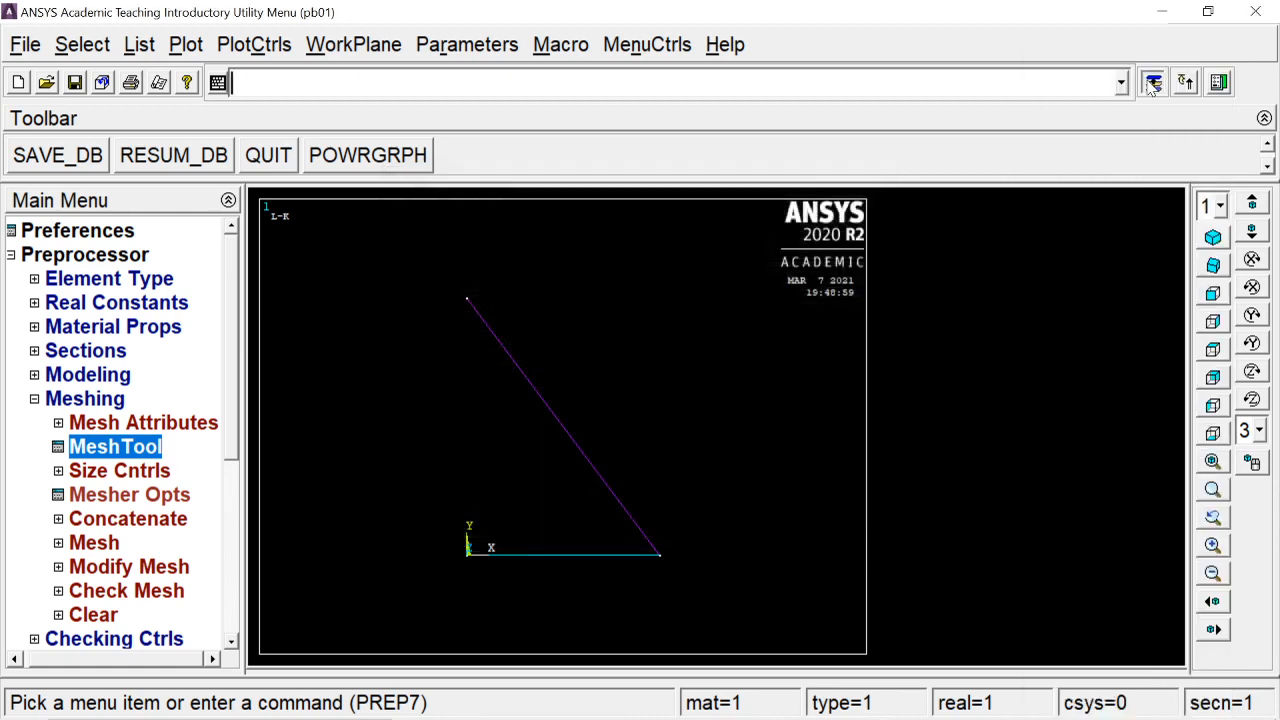
Set one element division (NDIV = 1) on both the diagonal and horizontal lines
click(1123, 337)
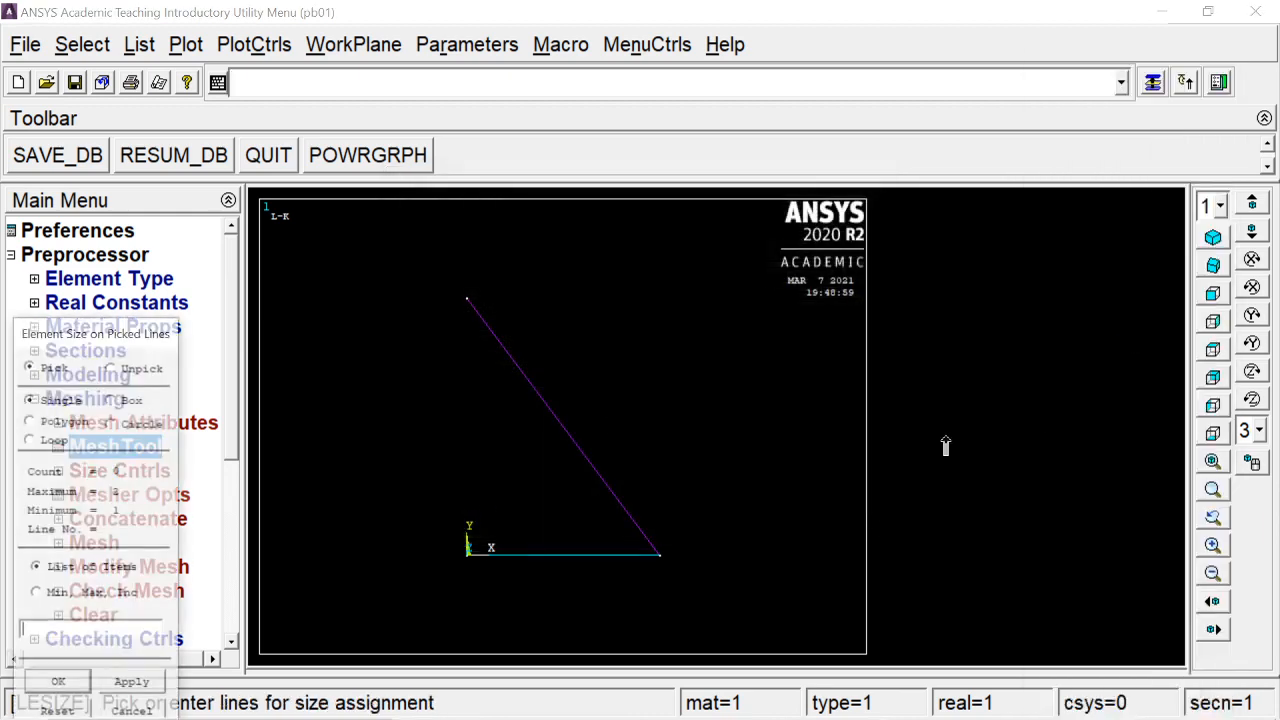
click(567, 465)
click(515, 568)
click(58, 679)
click(745, 269)
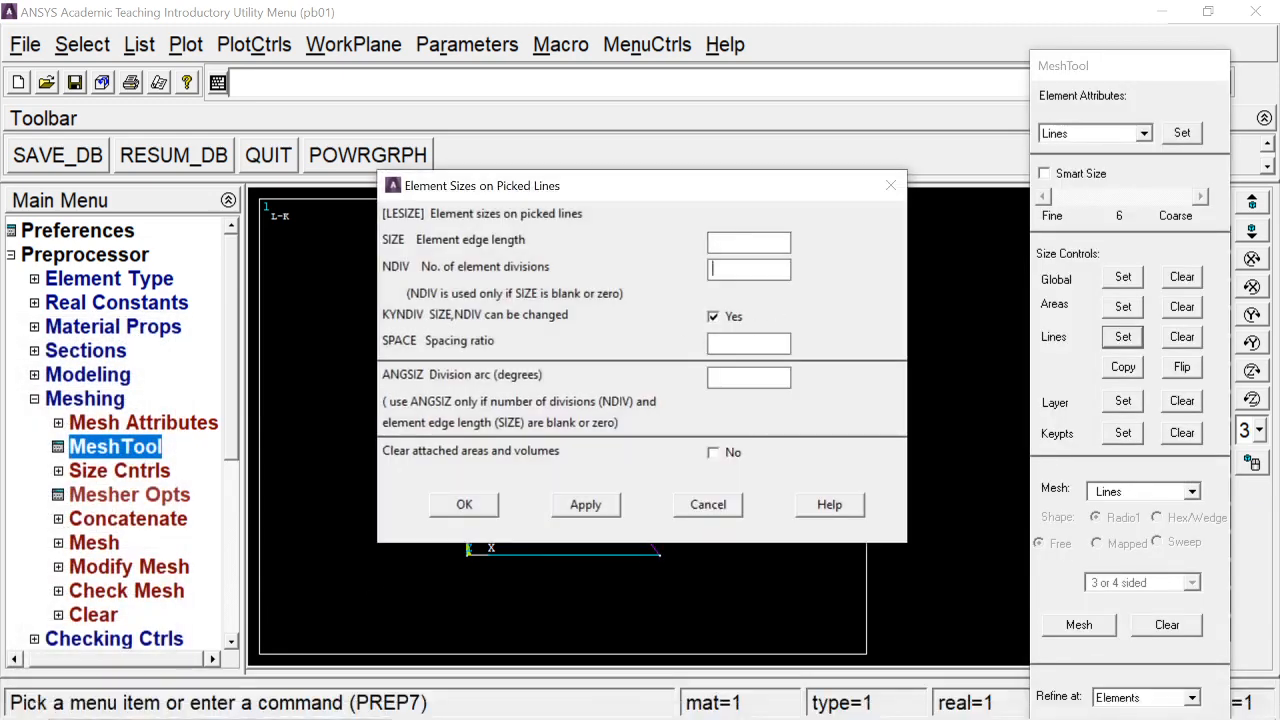
click(464, 505)
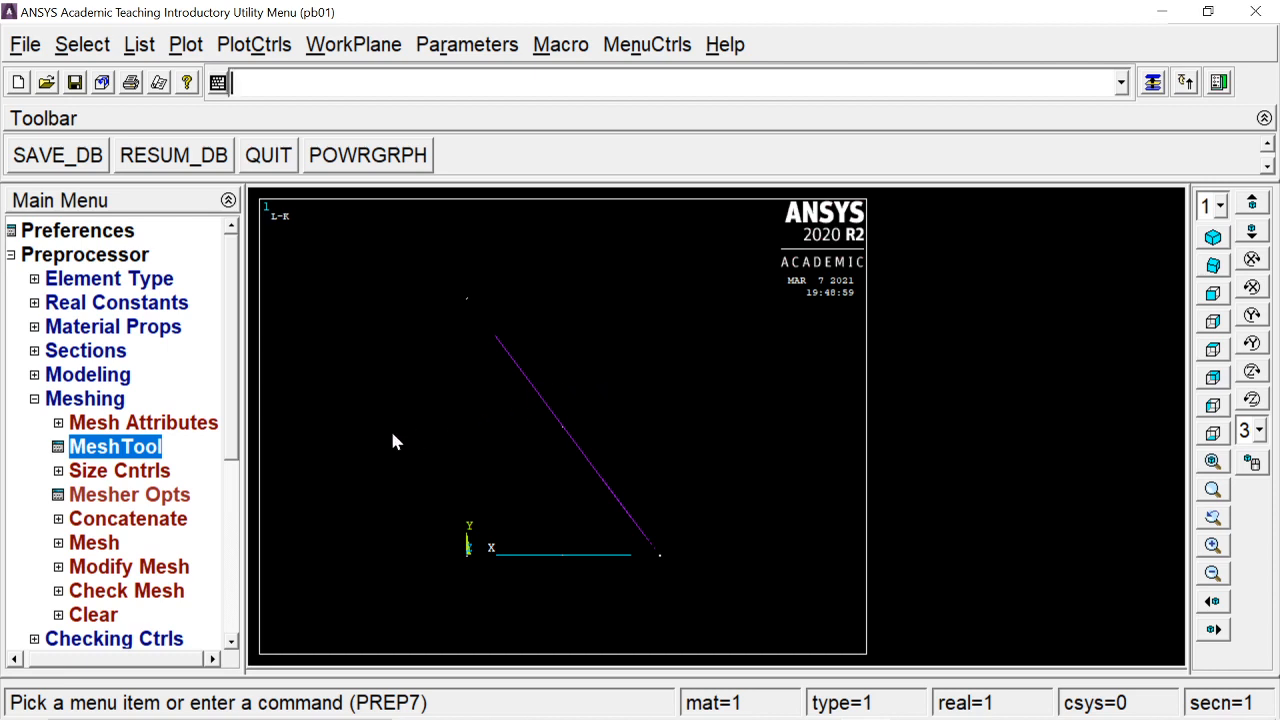
Mesh the bottom and diagonal lines with the MeshTool
click(100, 406)
click(101, 407)
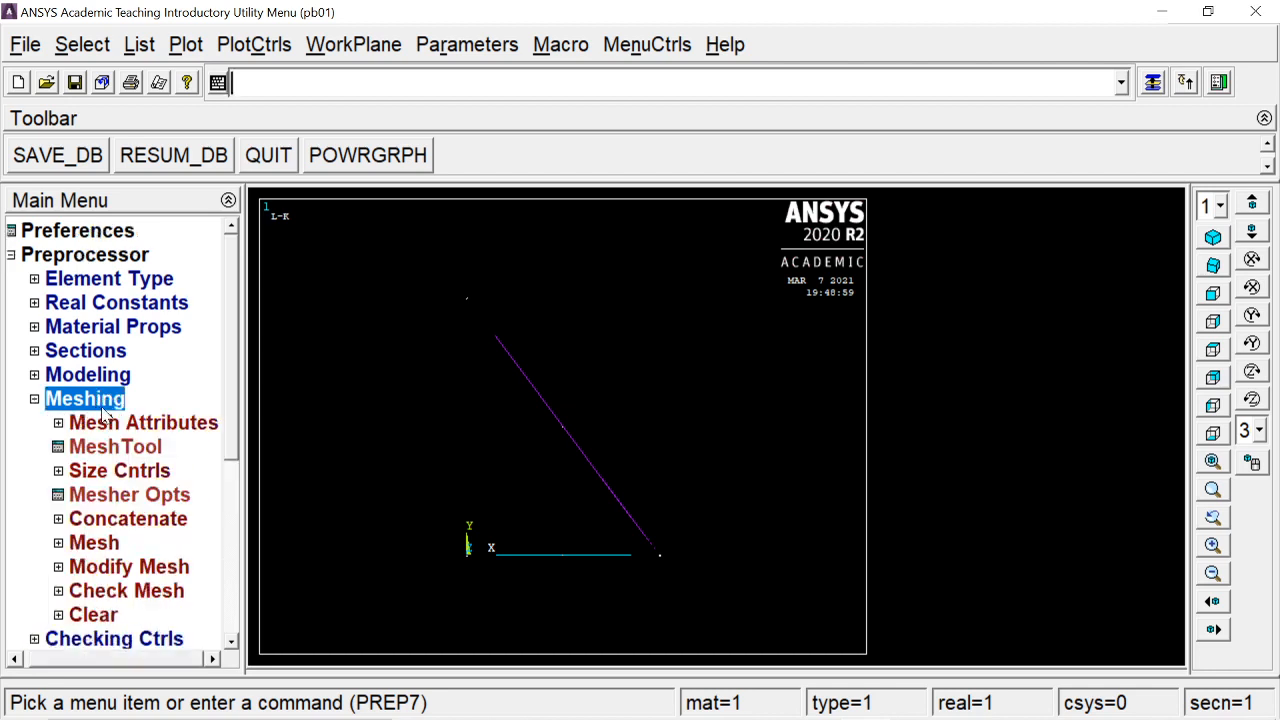
click(101, 408)
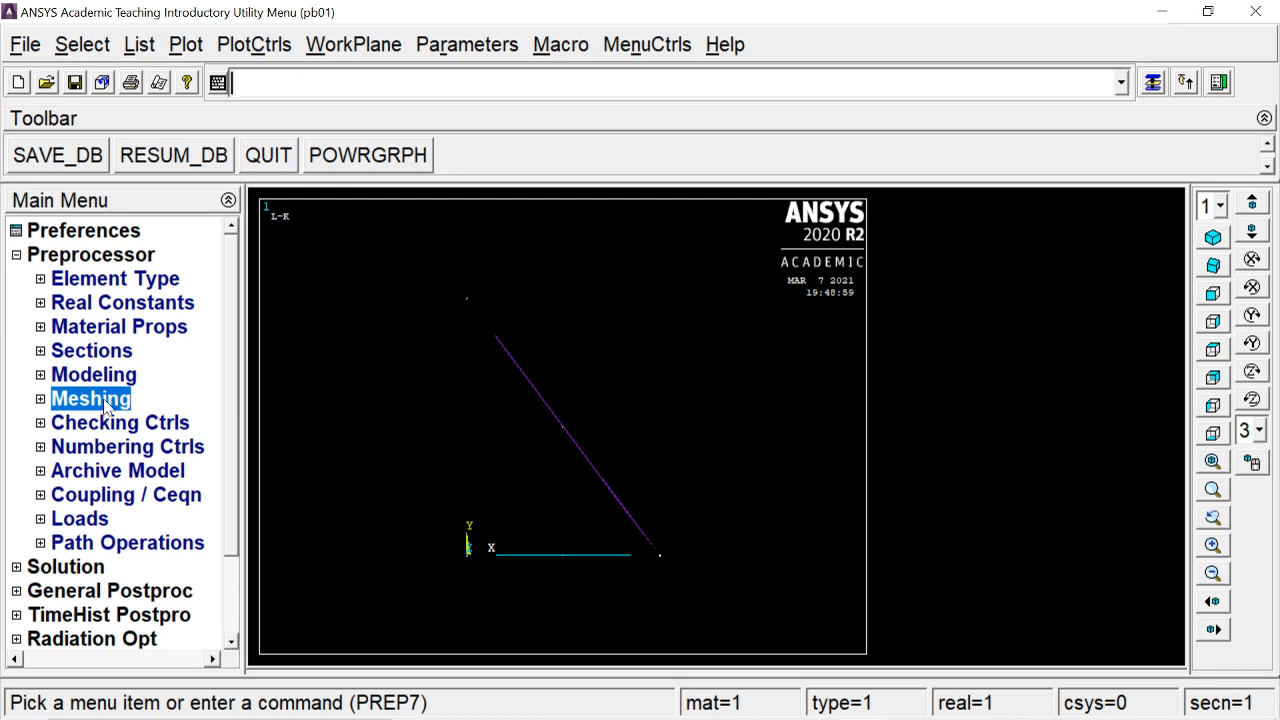
click(106, 407)
click(116, 446)
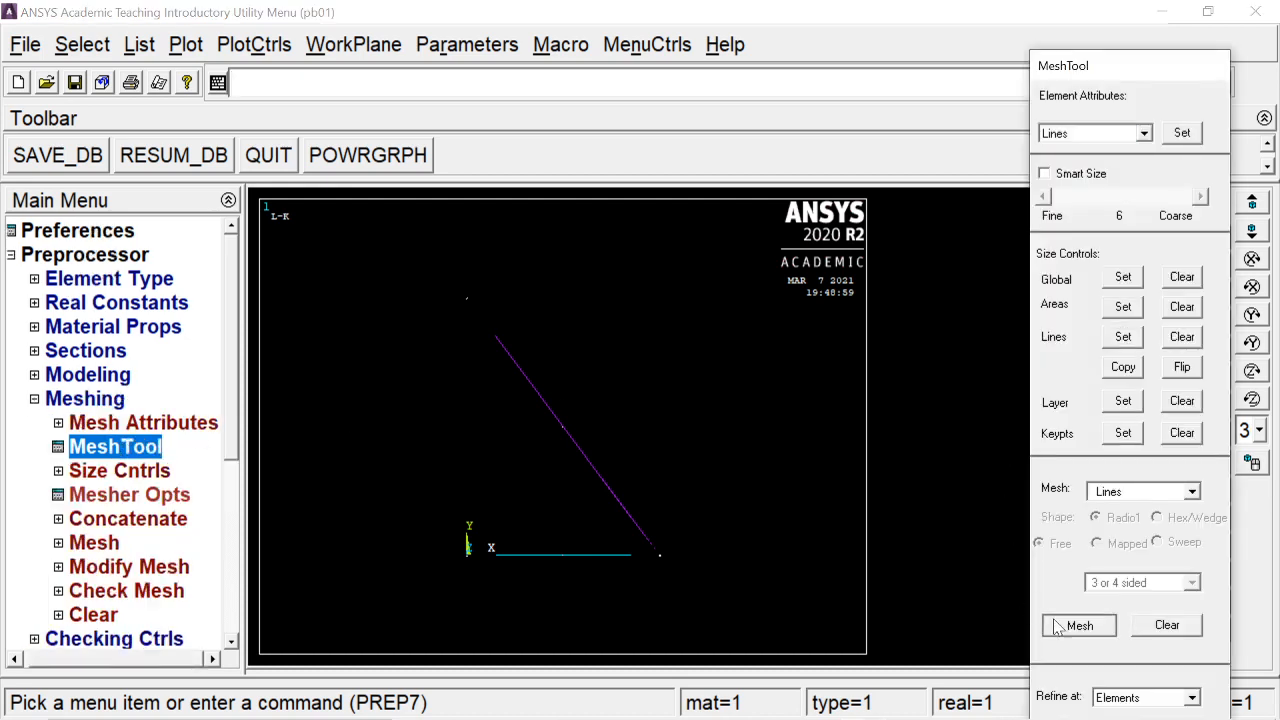
click(1062, 625)
click(575, 554)
click(576, 443)
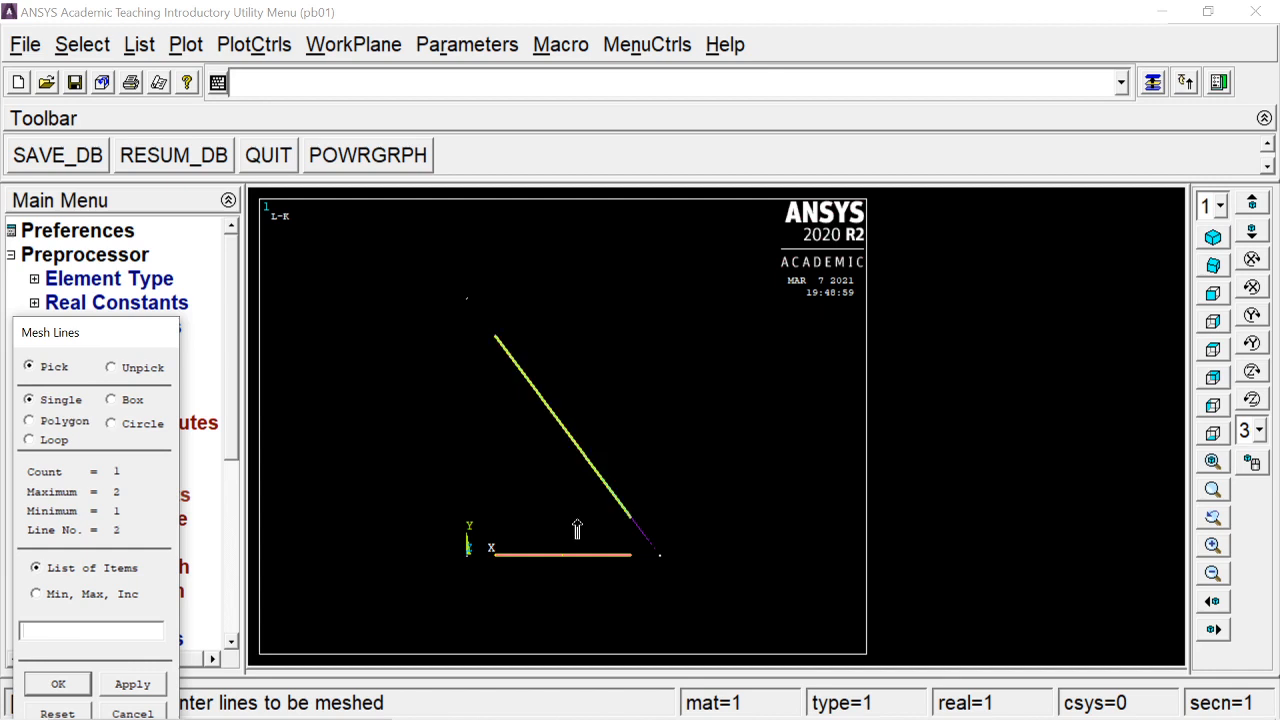
click(58, 684)
Plot elements, lines, keypoints and nodes together, then check the truss slides
click(188, 45)
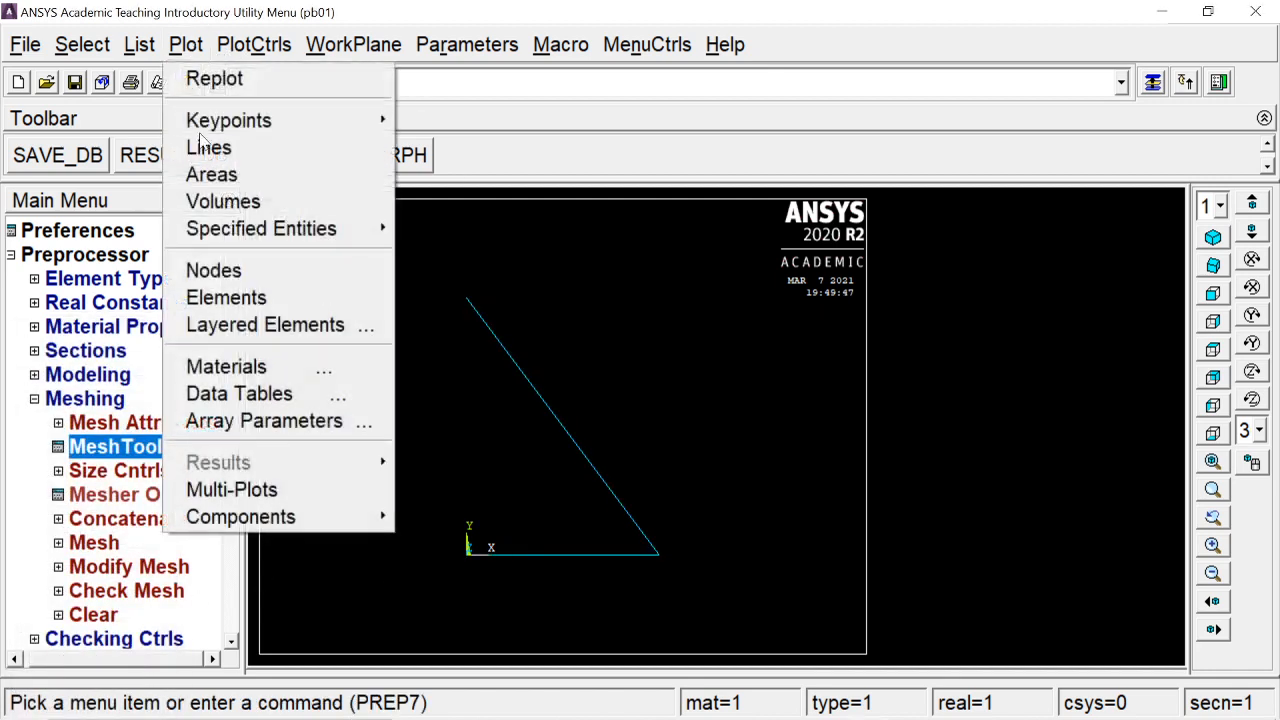
click(268, 489)
click(95, 400)
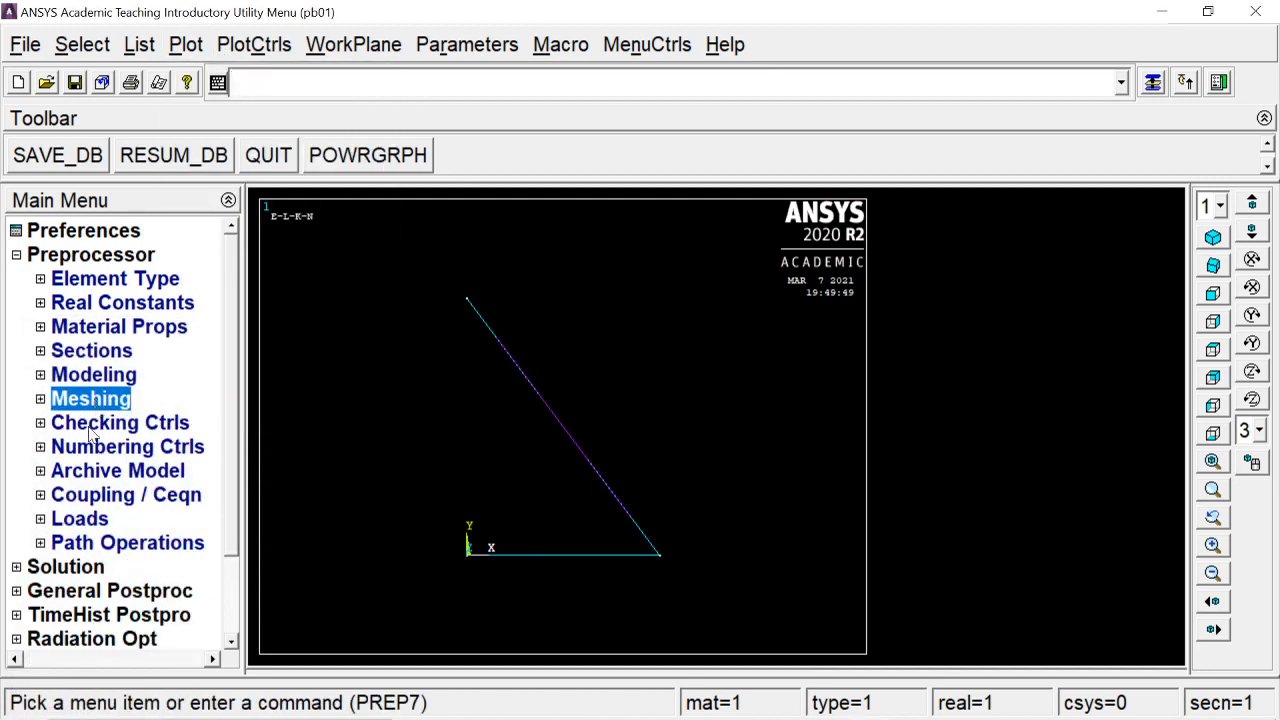
key(alt+Tab)
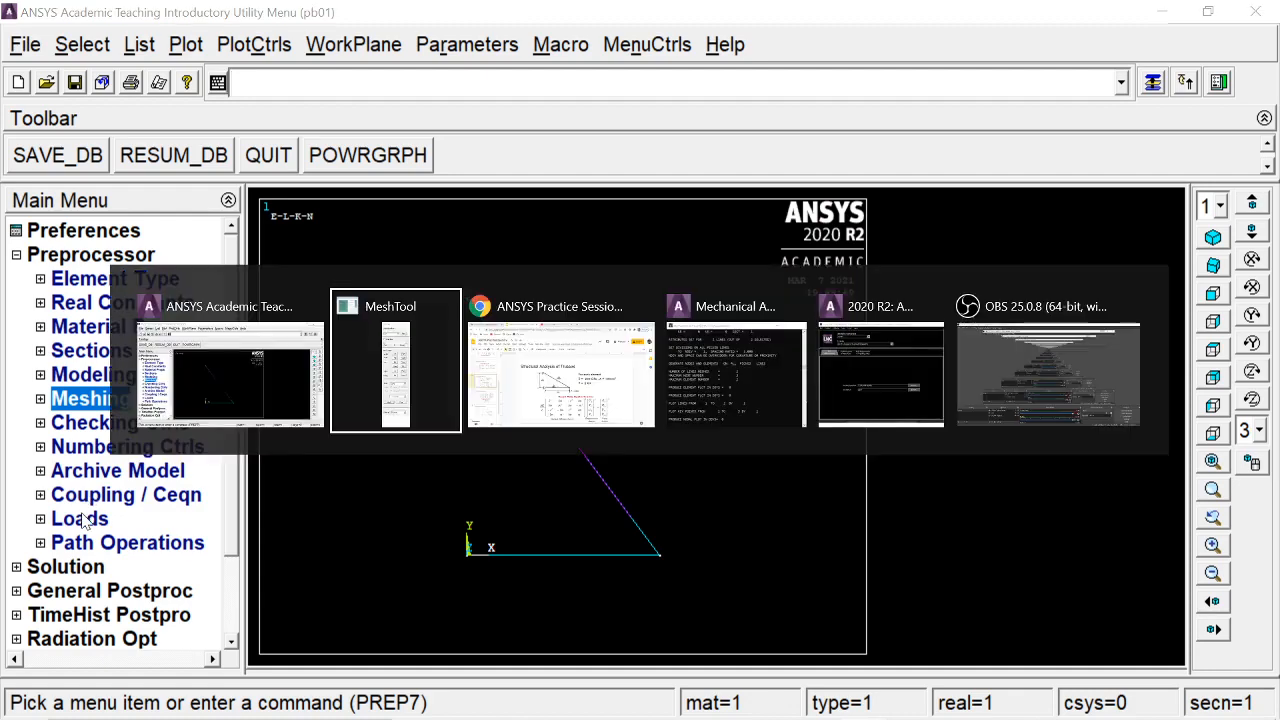
key(alt+Tab)
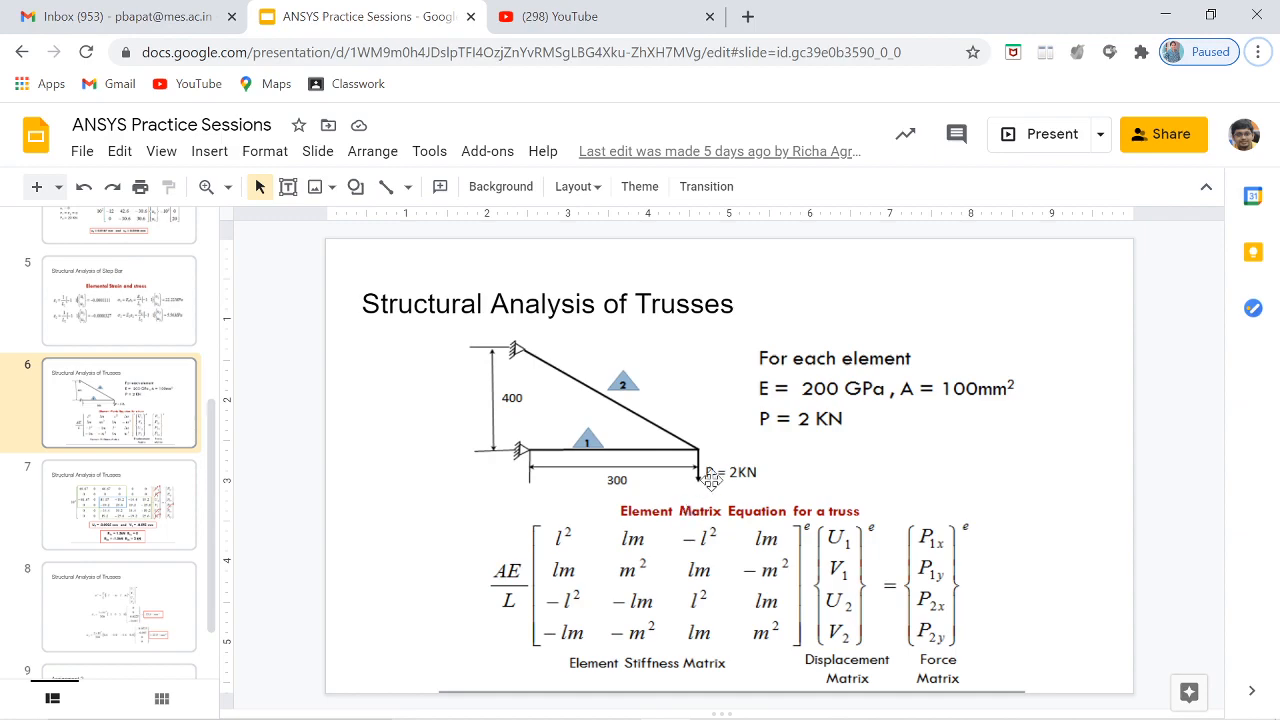
key(alt+Tab)
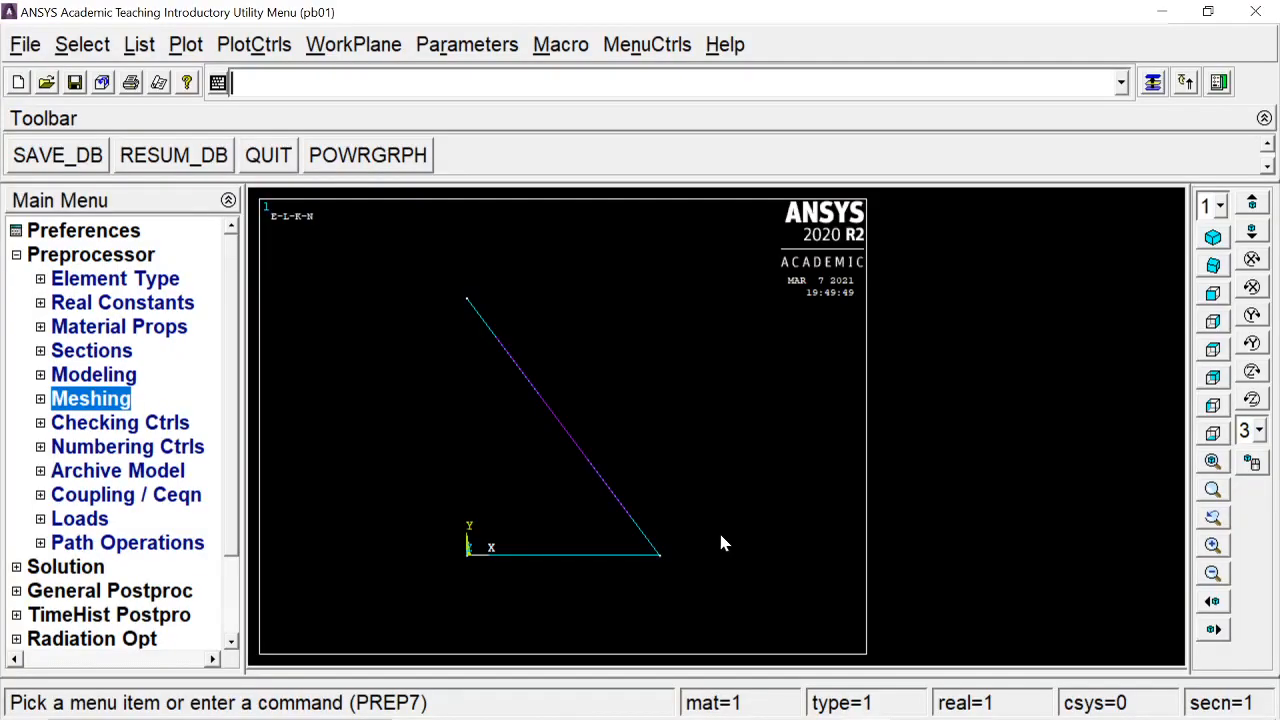
Constrain All DOF at the two left keypoints using Displacement On Keypoints
click(85, 518)
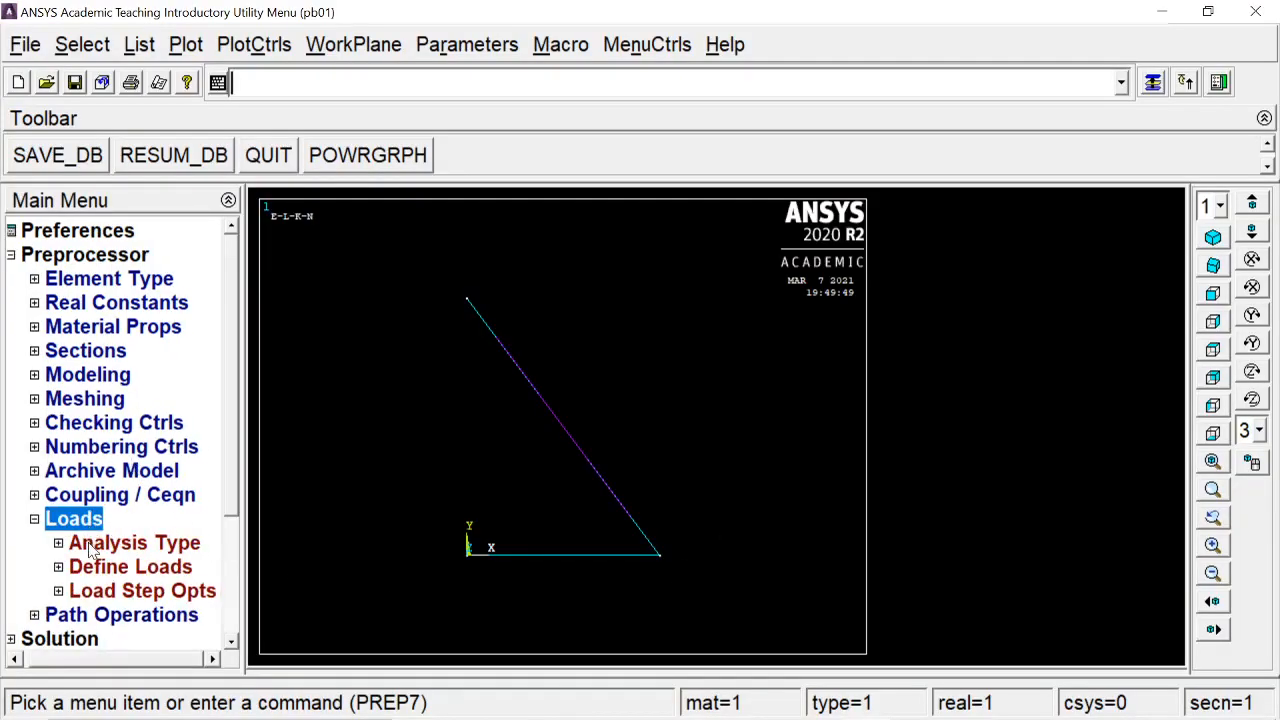
click(110, 566)
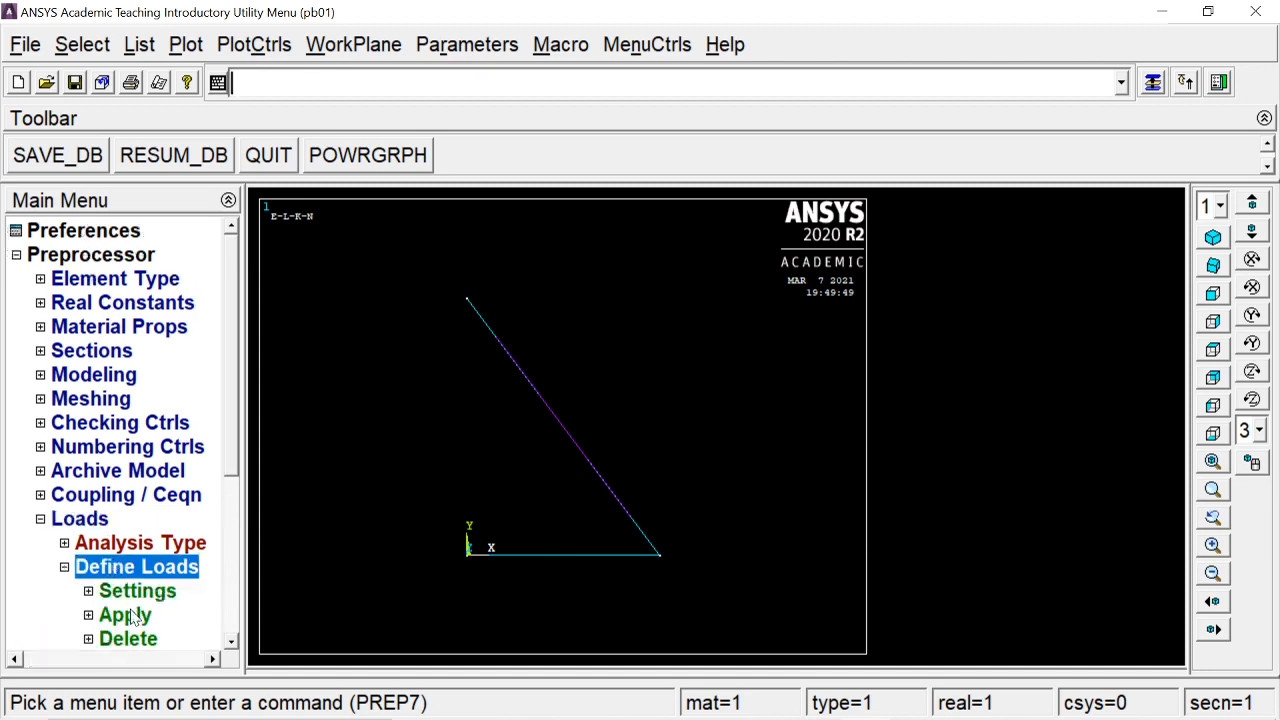
click(125, 613)
scroll(236, 440, down, 2)
click(165, 545)
click(140, 567)
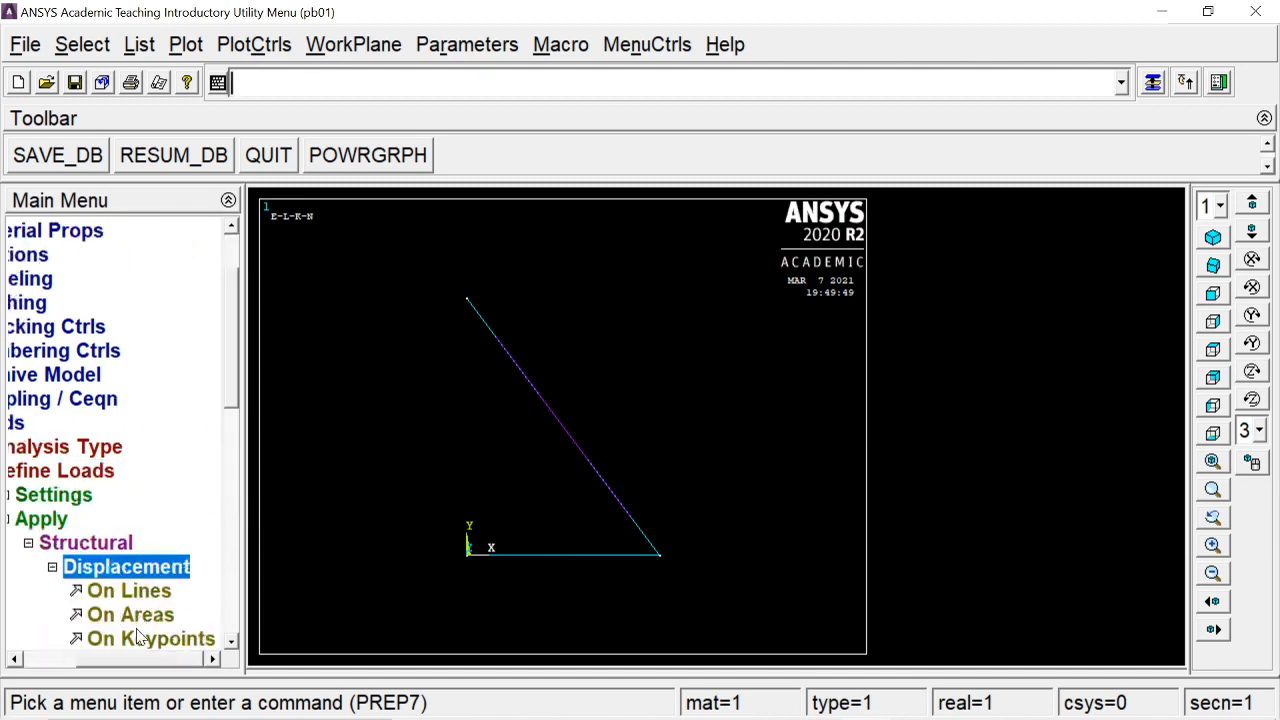
click(140, 640)
click(479, 566)
click(477, 336)
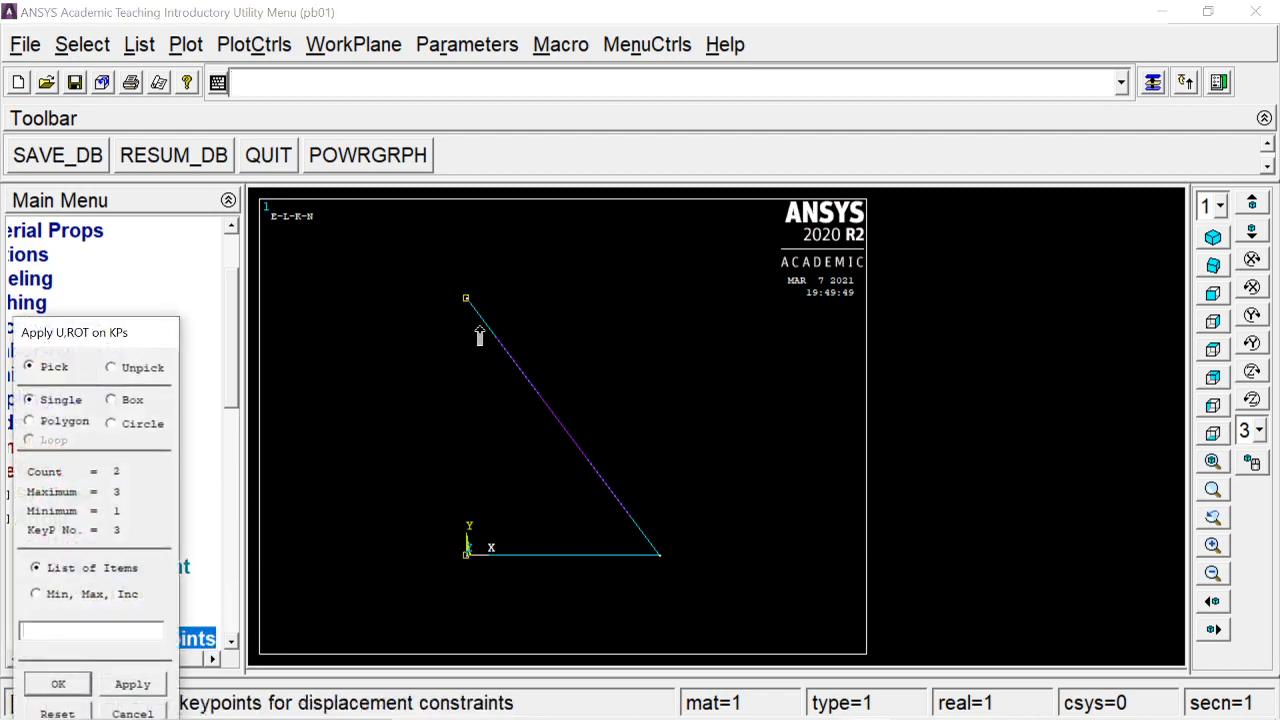
click(58, 684)
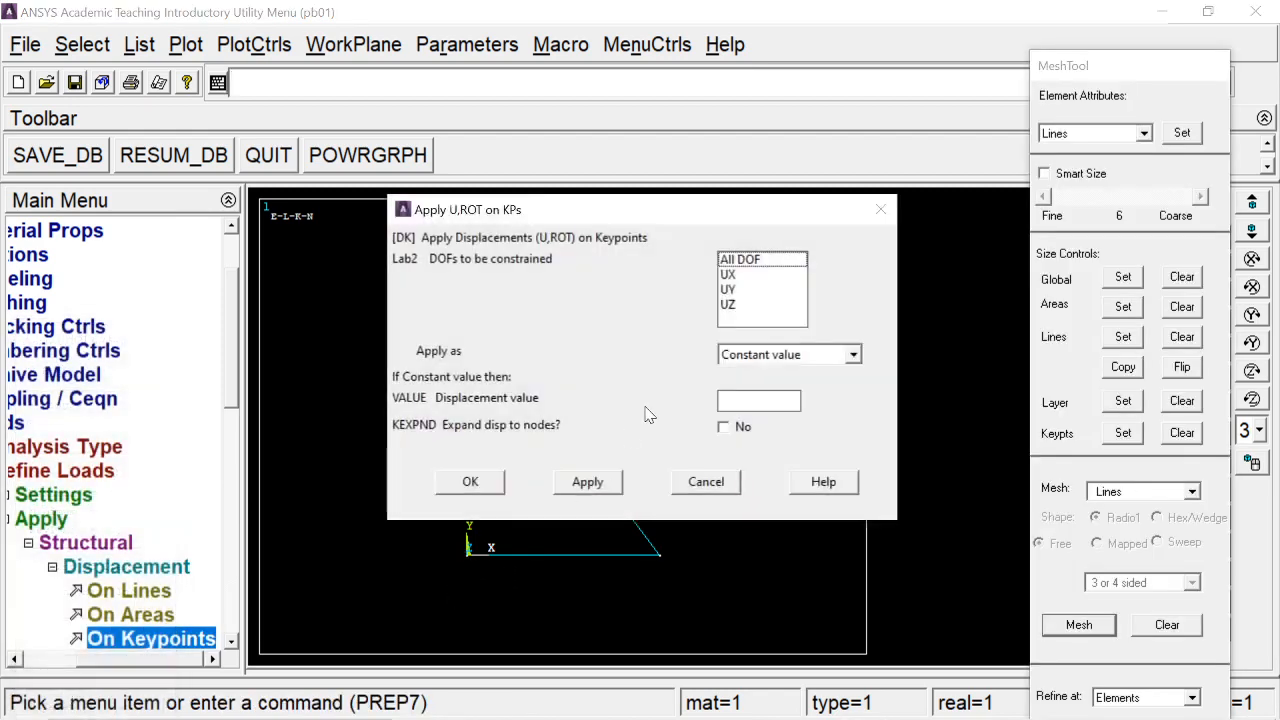
click(738, 260)
click(467, 483)
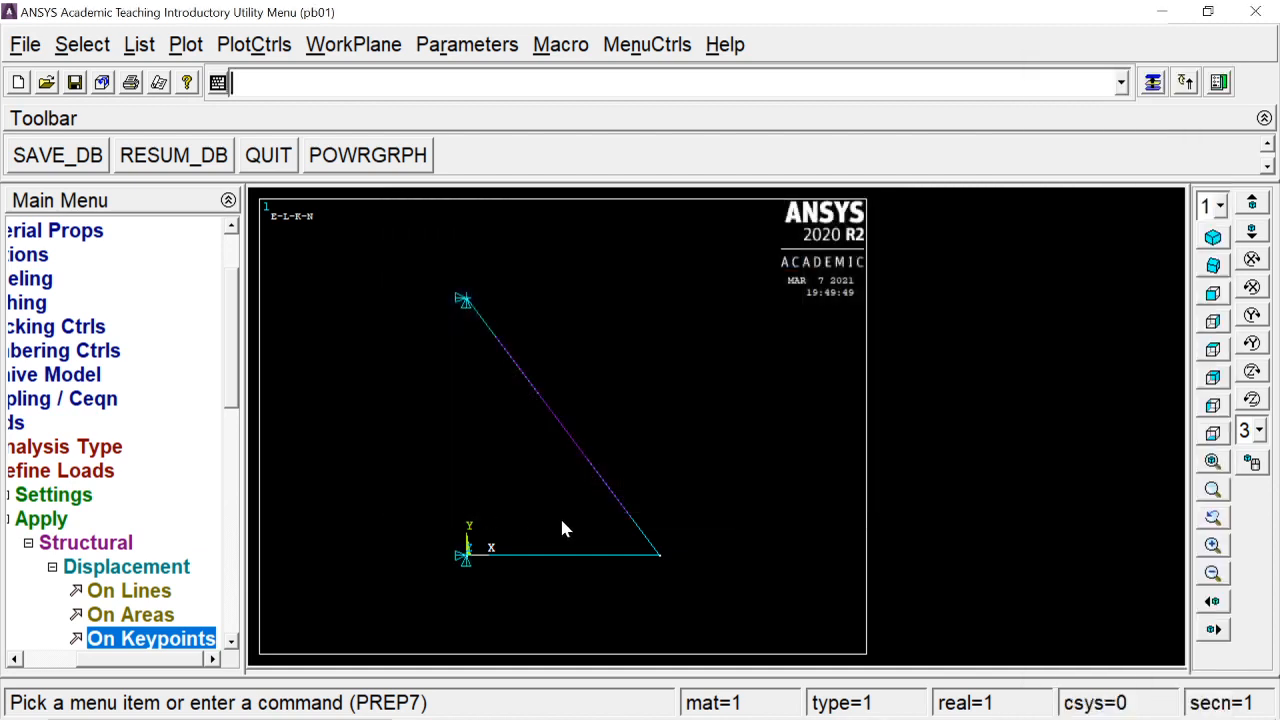
click(175, 567)
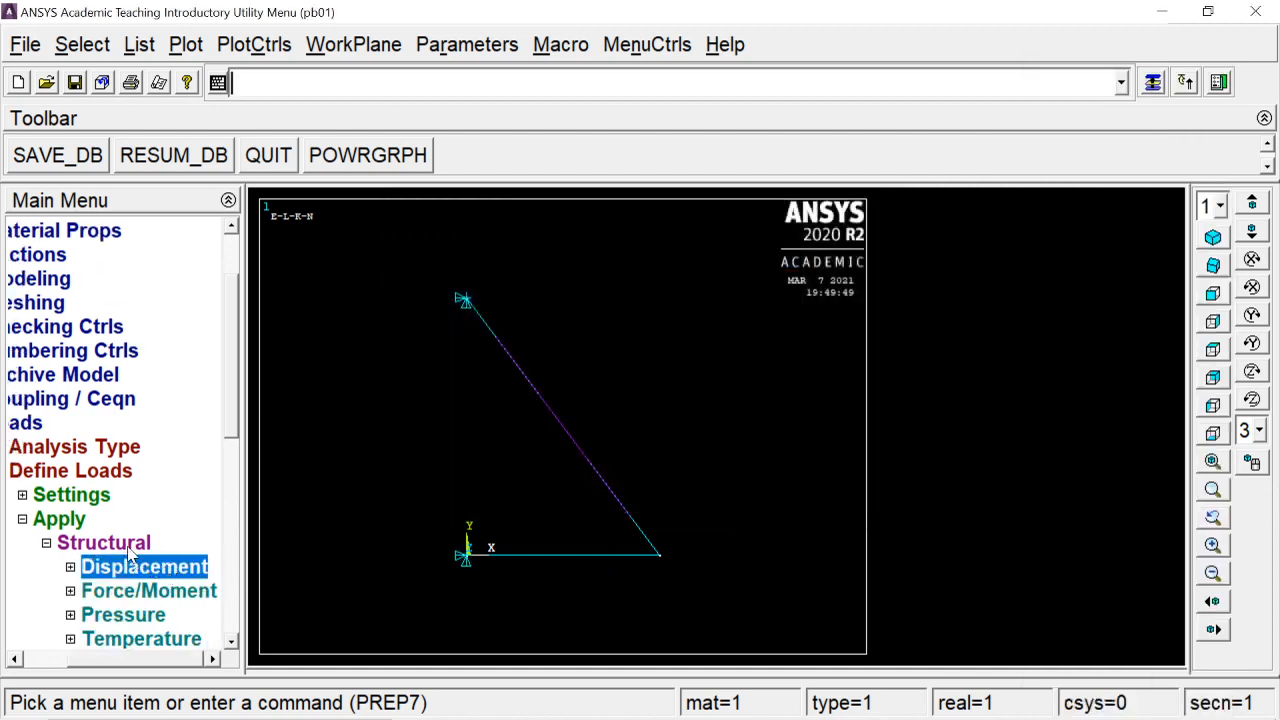
Apply a force FY = -2000 at the bottom-right keypoint
click(125, 548)
click(114, 555)
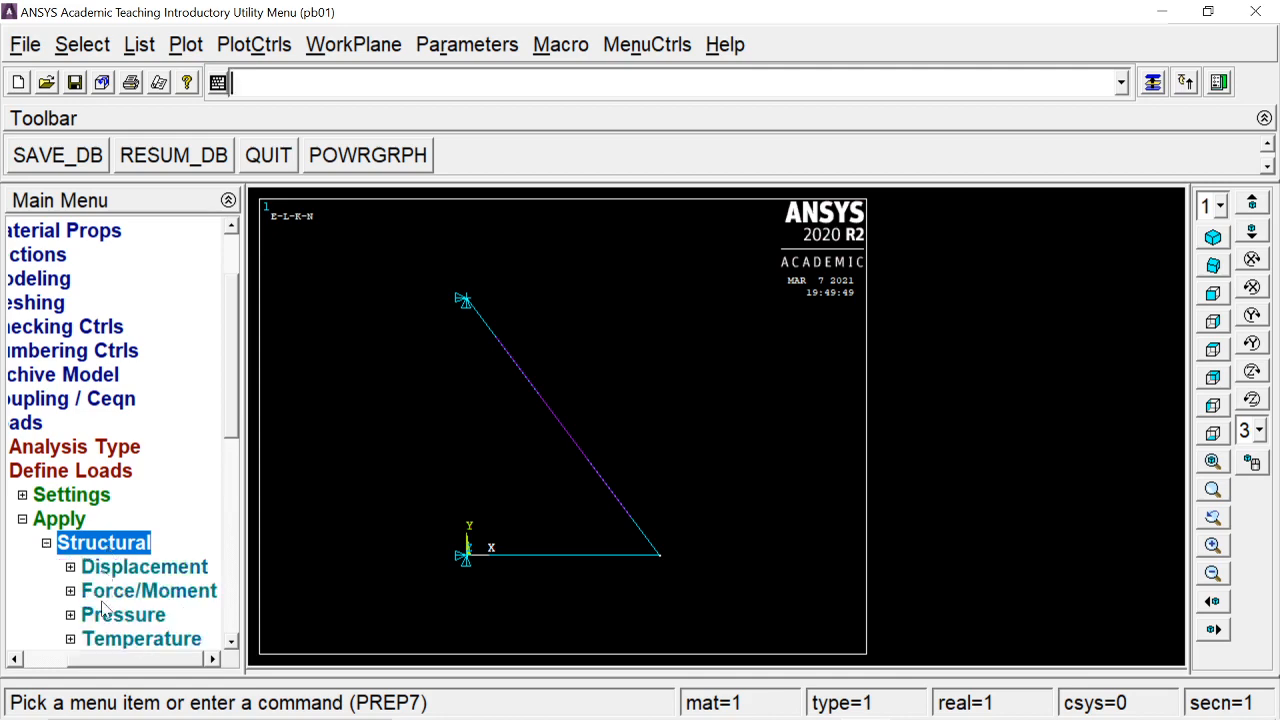
click(120, 592)
click(672, 590)
click(57, 686)
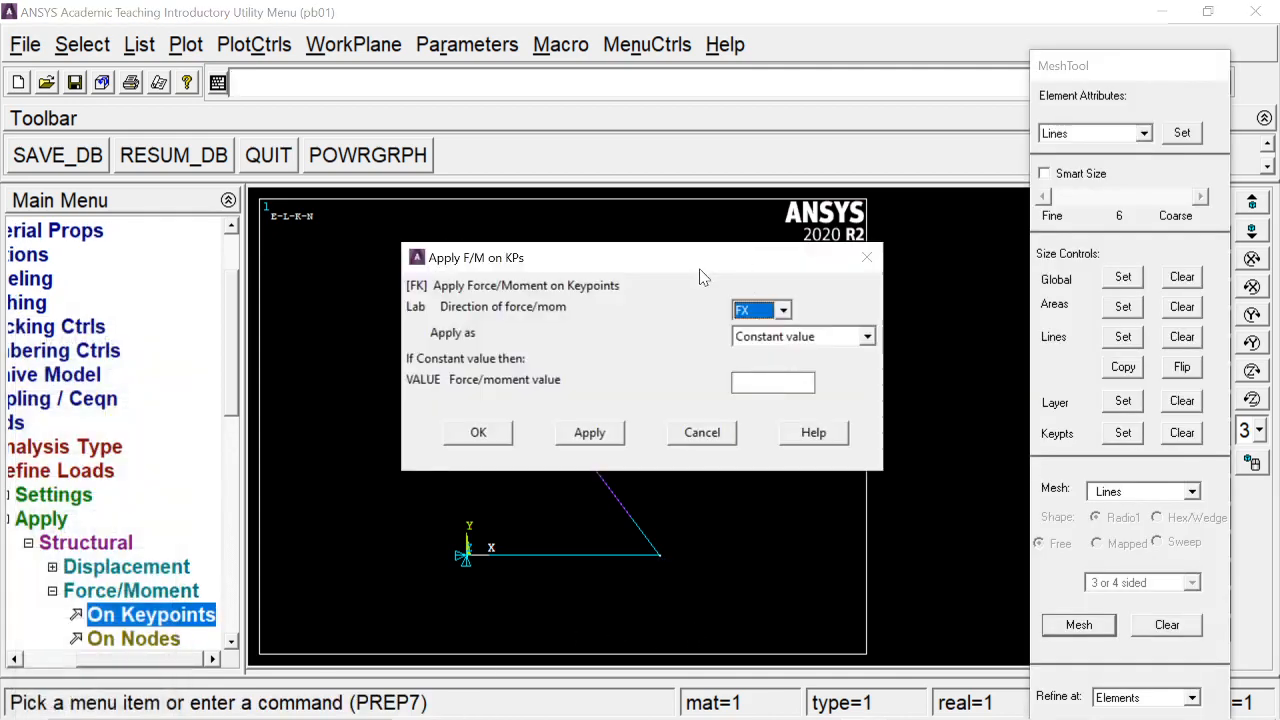
click(790, 232)
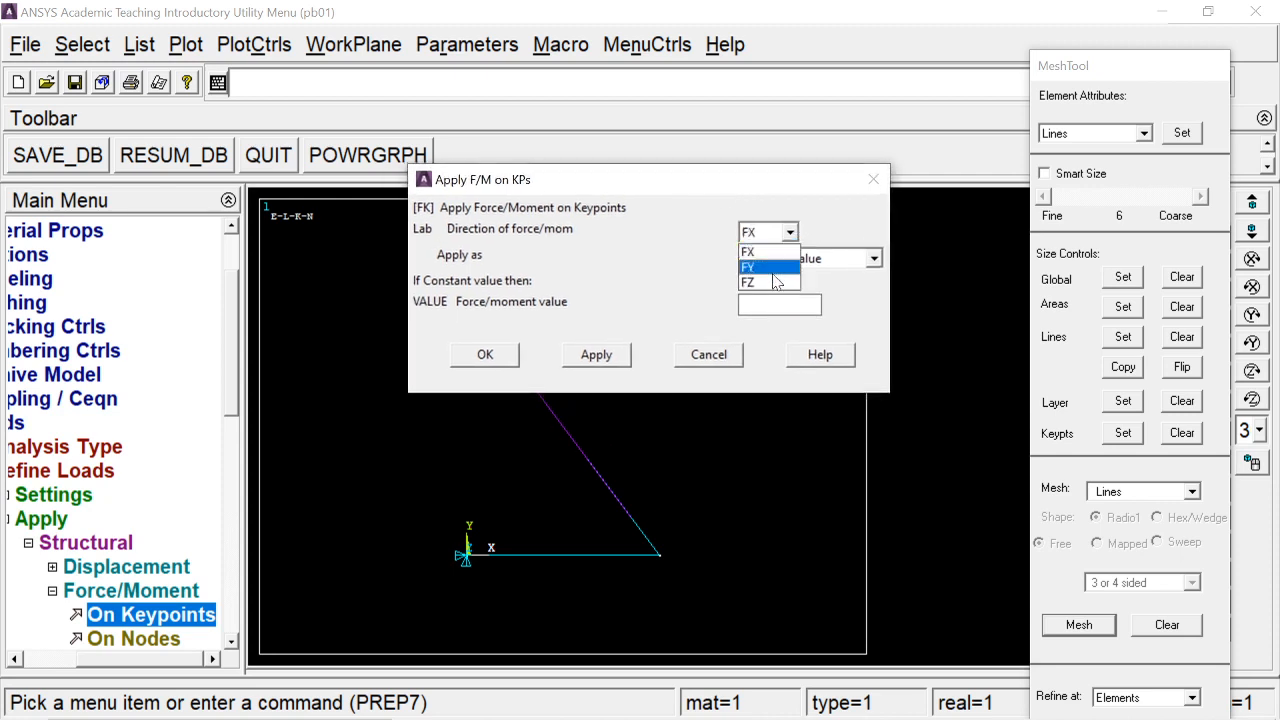
click(775, 268)
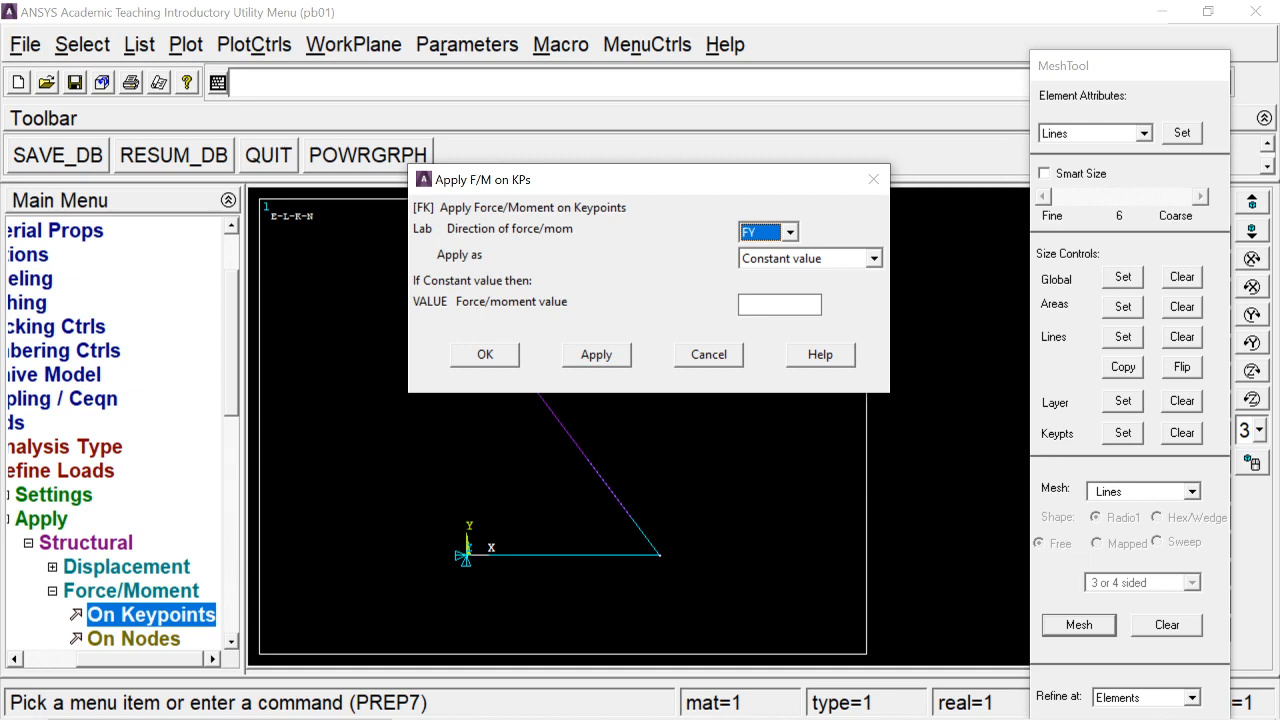
click(778, 305)
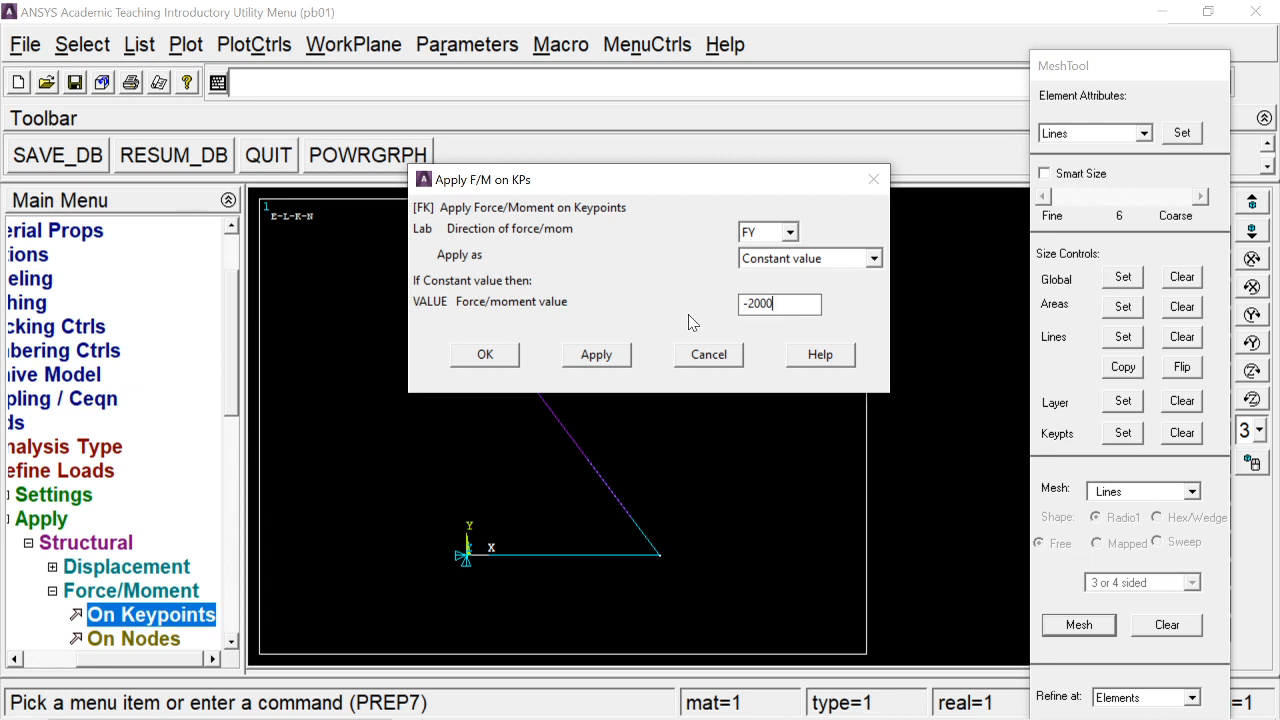
click(504, 356)
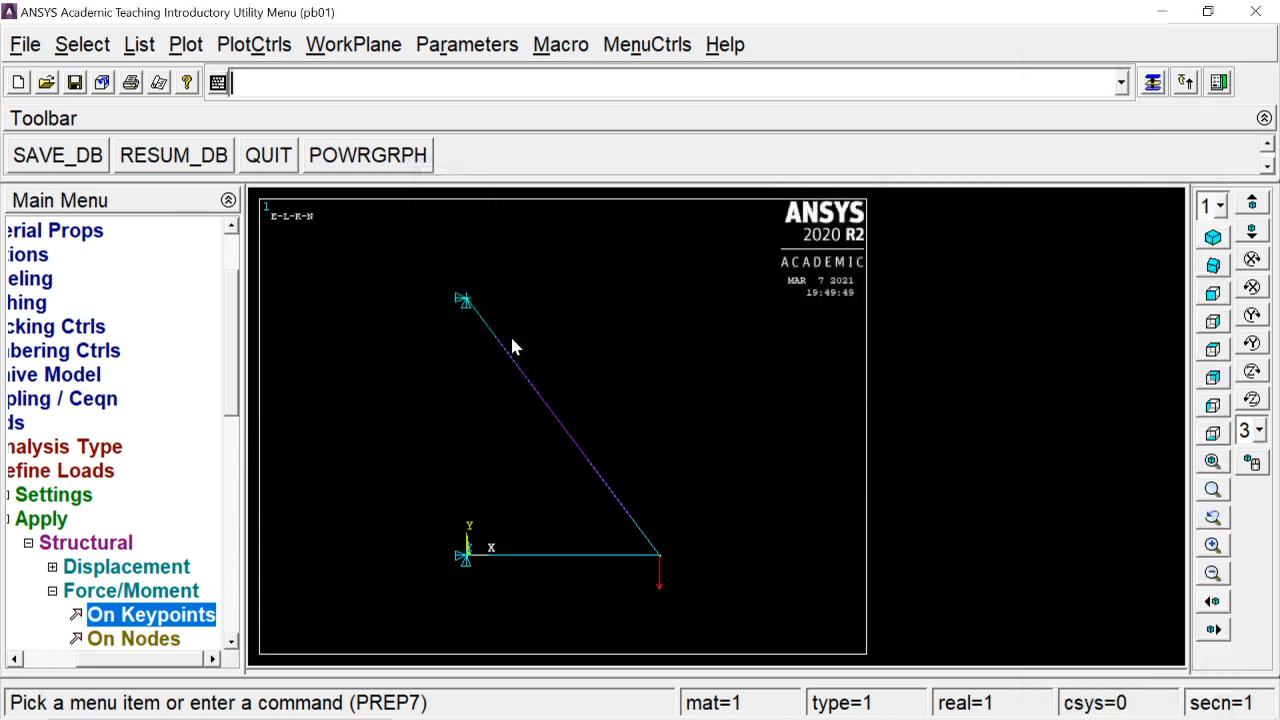
Collapse the load definition branches of the Preprocessor tree
click(52, 543)
click(62, 517)
click(86, 470)
click(74, 426)
Solve the current load step and close the solution-done note and status listing
click(64, 496)
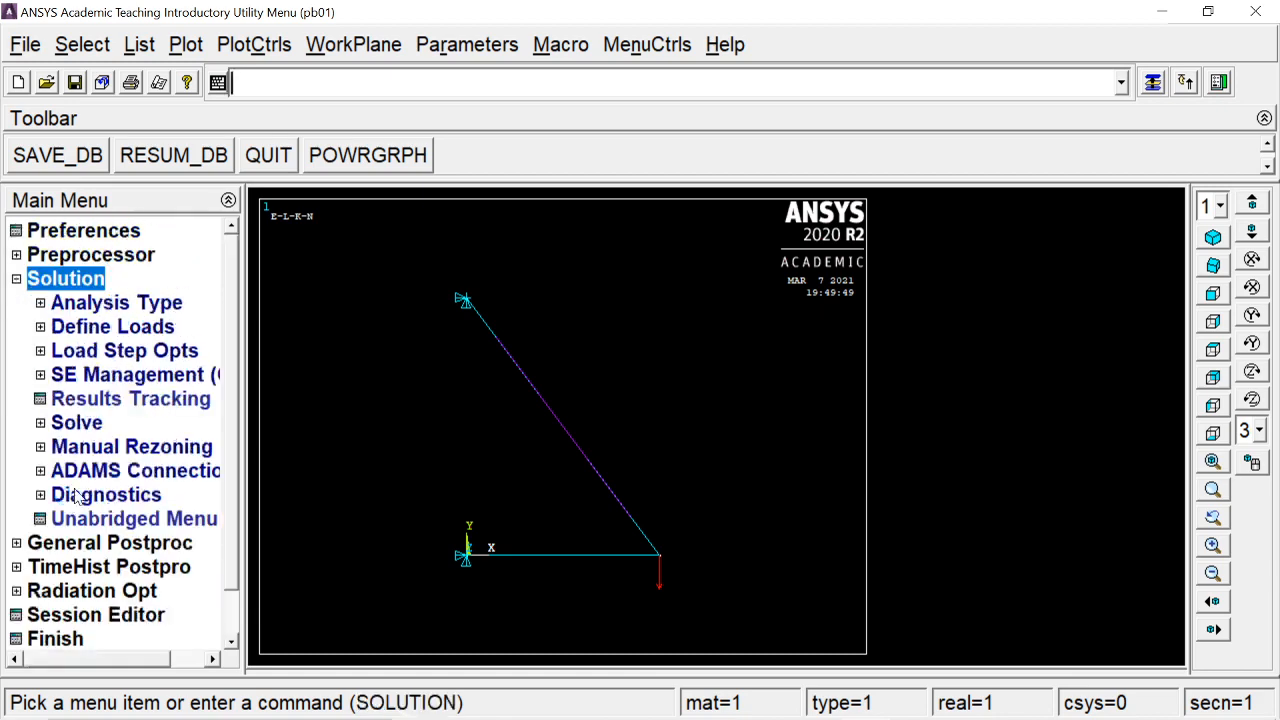
click(76, 426)
click(125, 448)
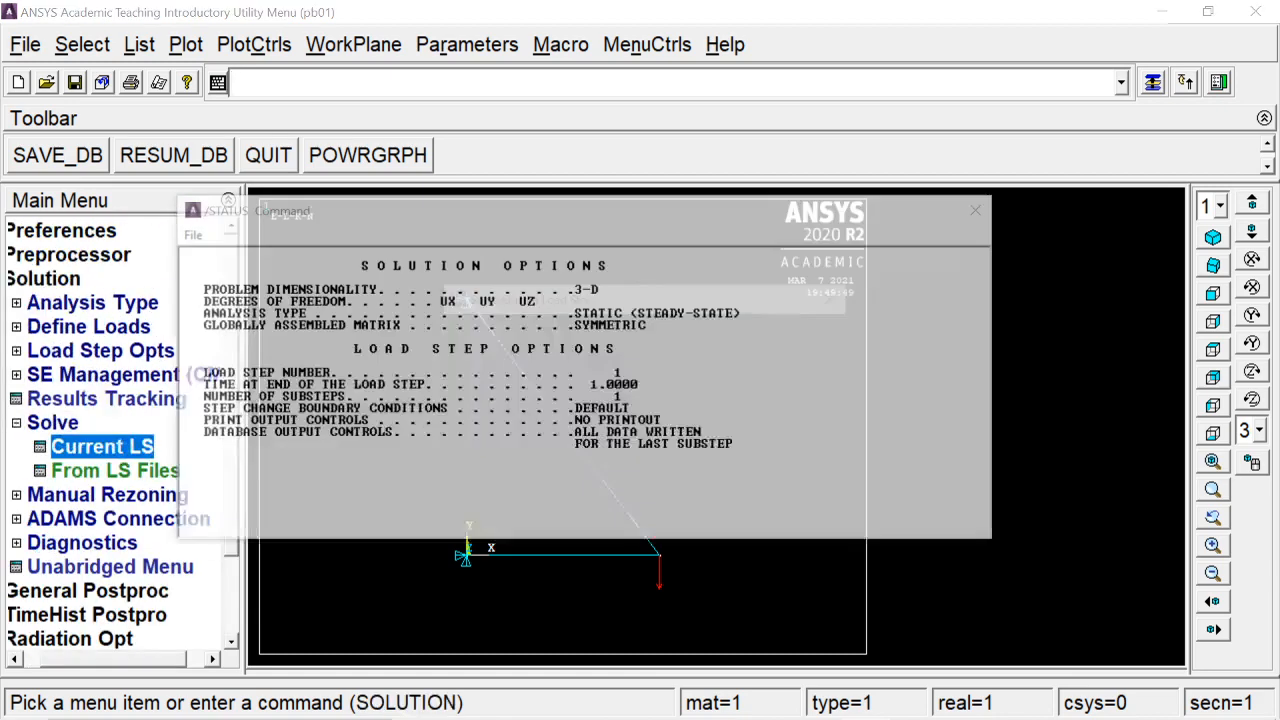
click(642, 480)
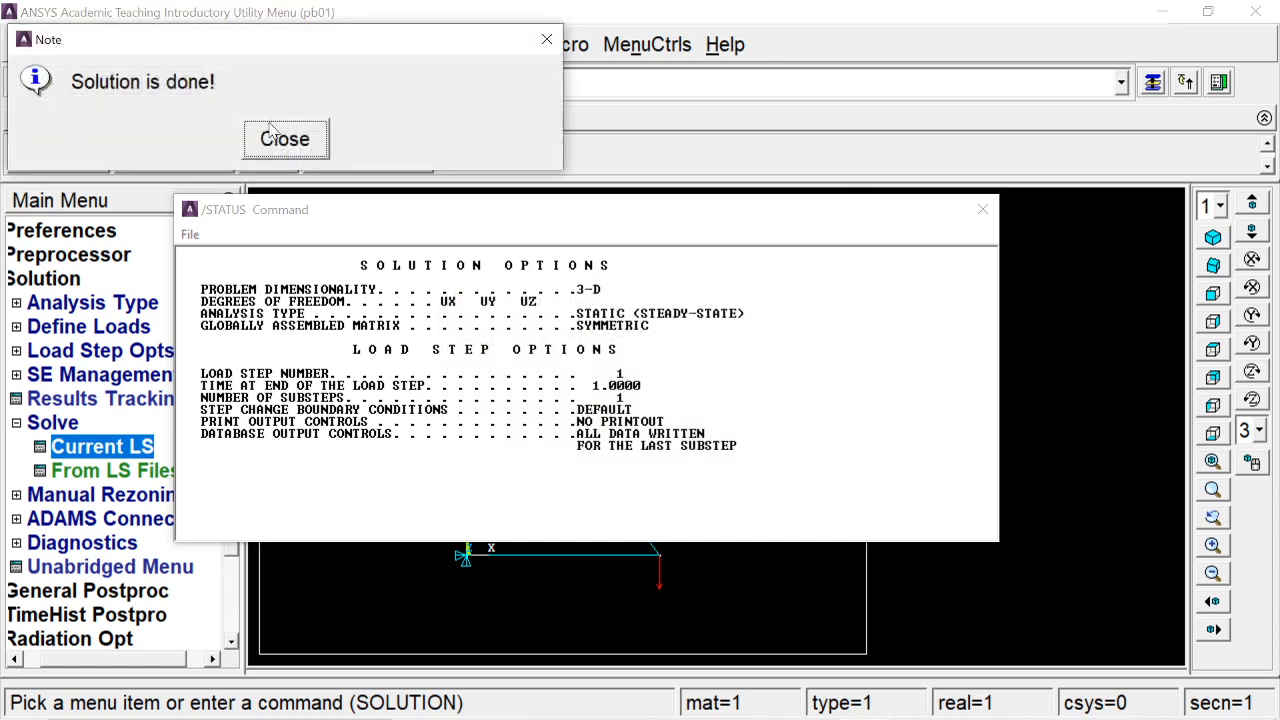
click(285, 139)
click(982, 209)
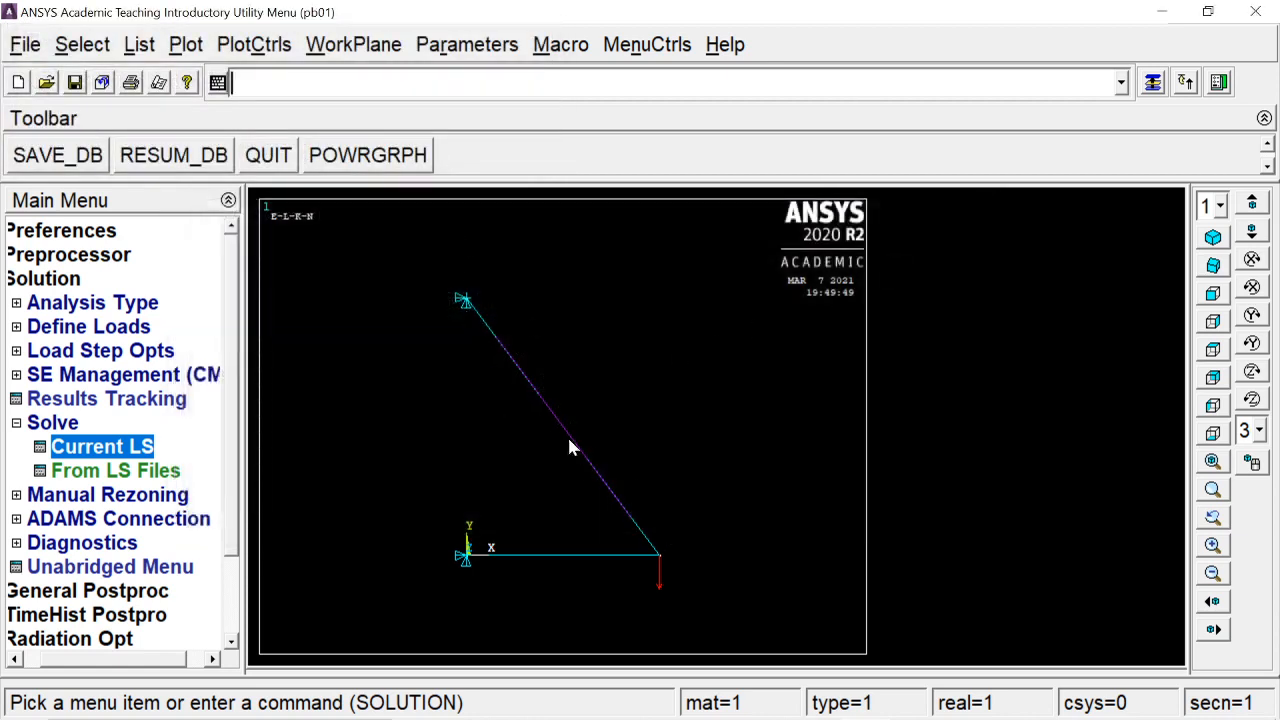
Collapse the Solution menu and move into General Postproc
click(52, 423)
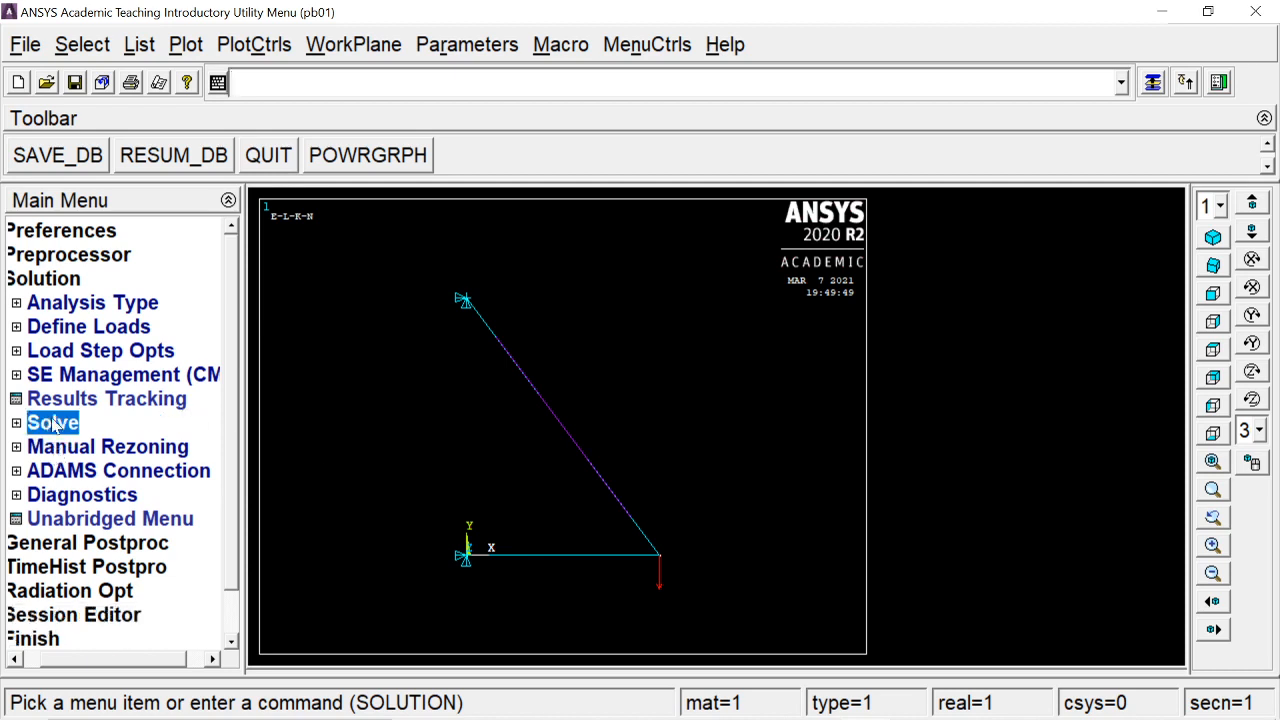
click(44, 280)
click(71, 304)
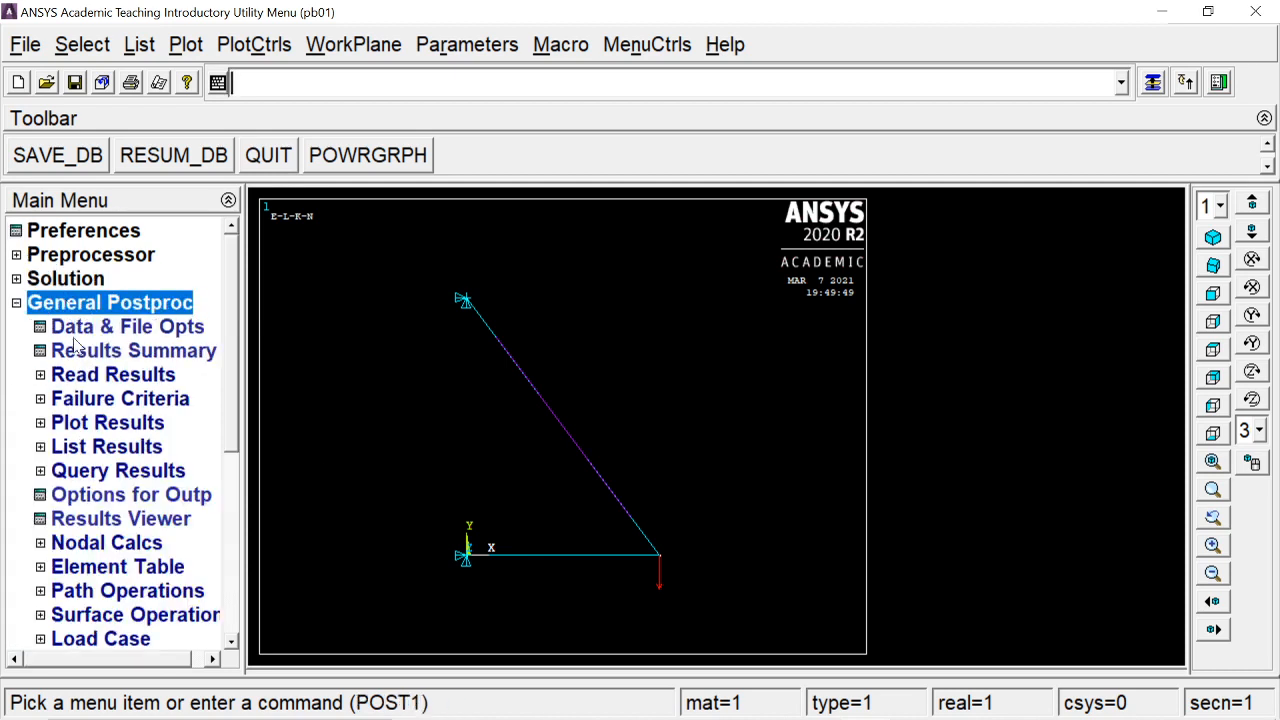
Plot the truss's deformed shape over its undeformed outline, showing DMX 0.097628
click(88, 425)
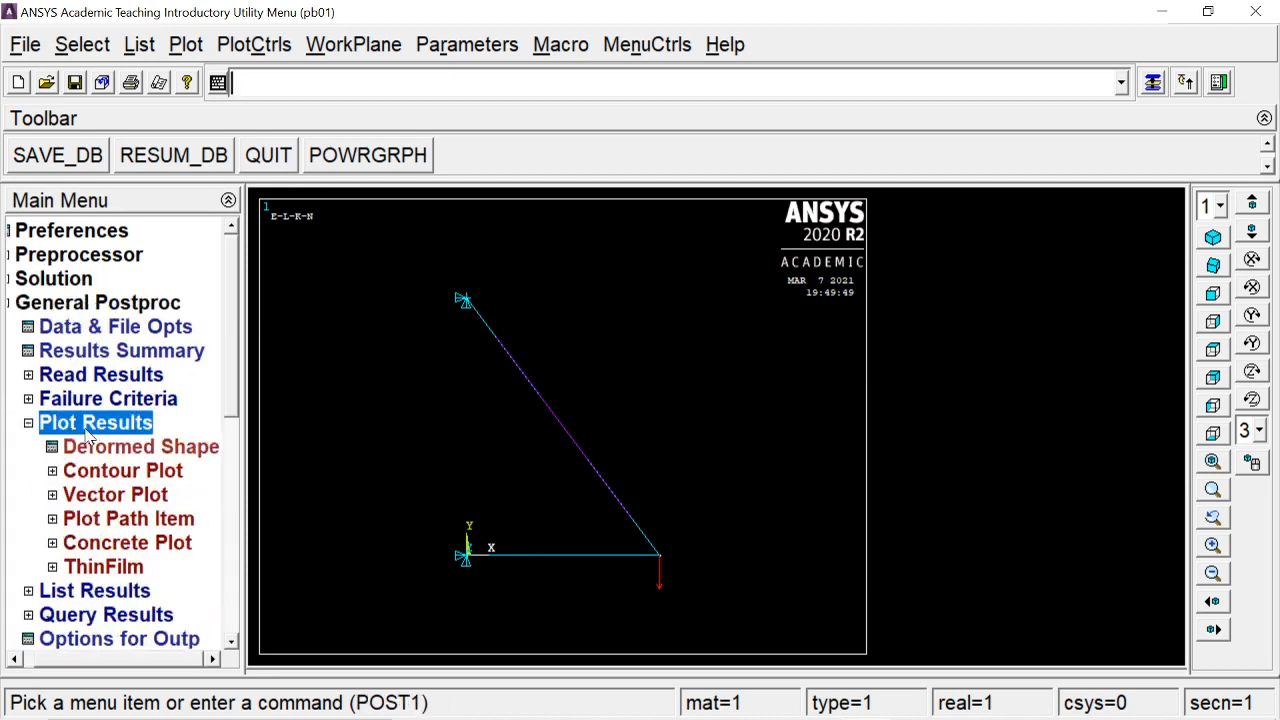
click(122, 476)
click(128, 449)
click(750, 349)
click(472, 440)
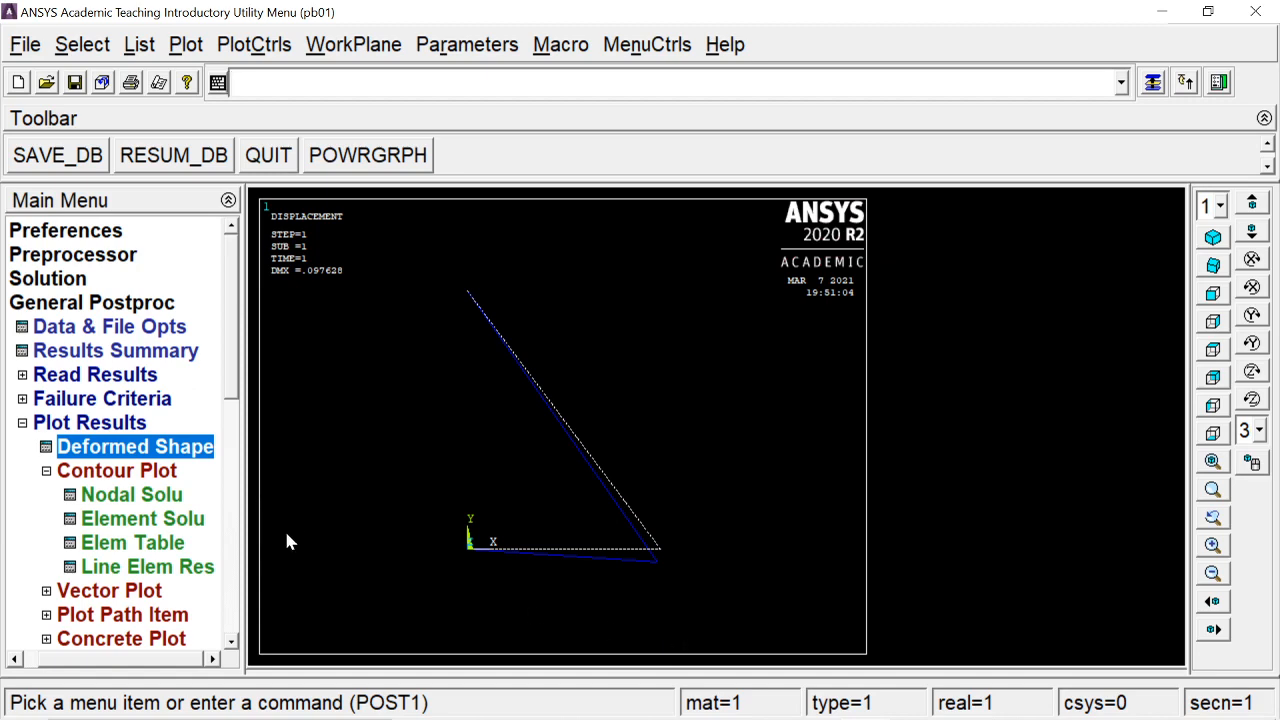
Show a nodal solution contour of the Z-component displacement (UZ) on the truss
click(135, 476)
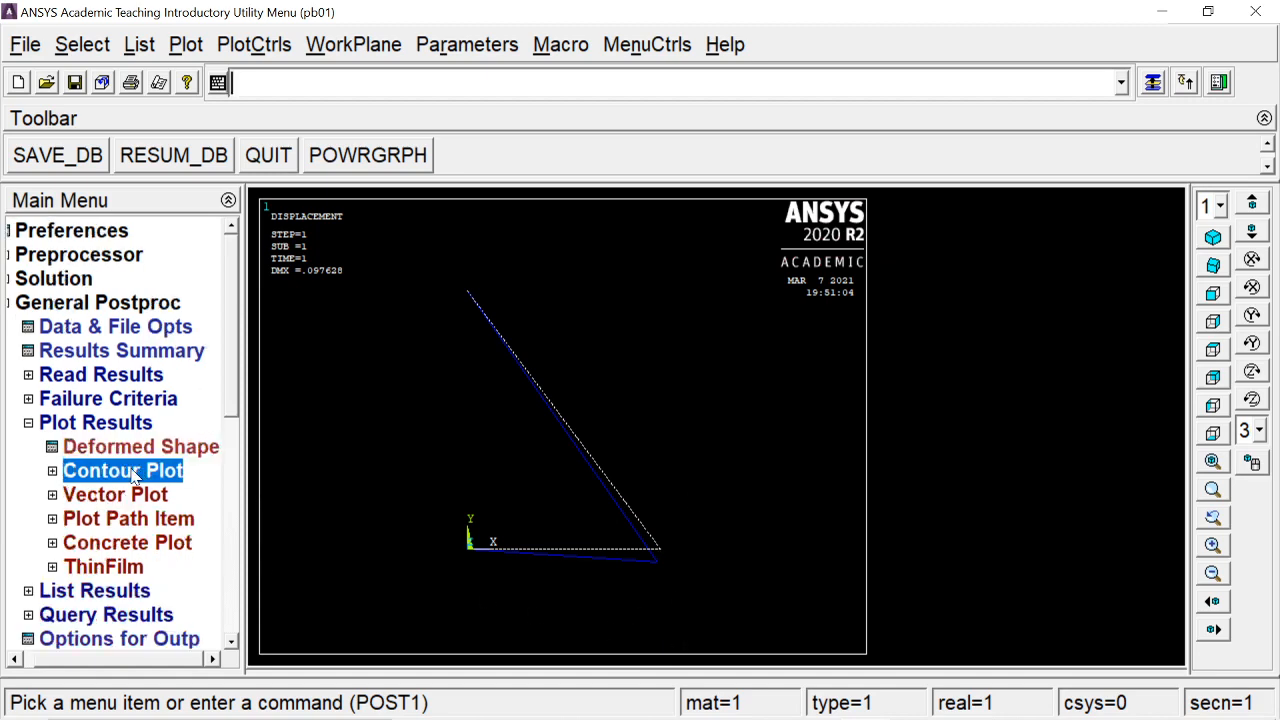
click(131, 494)
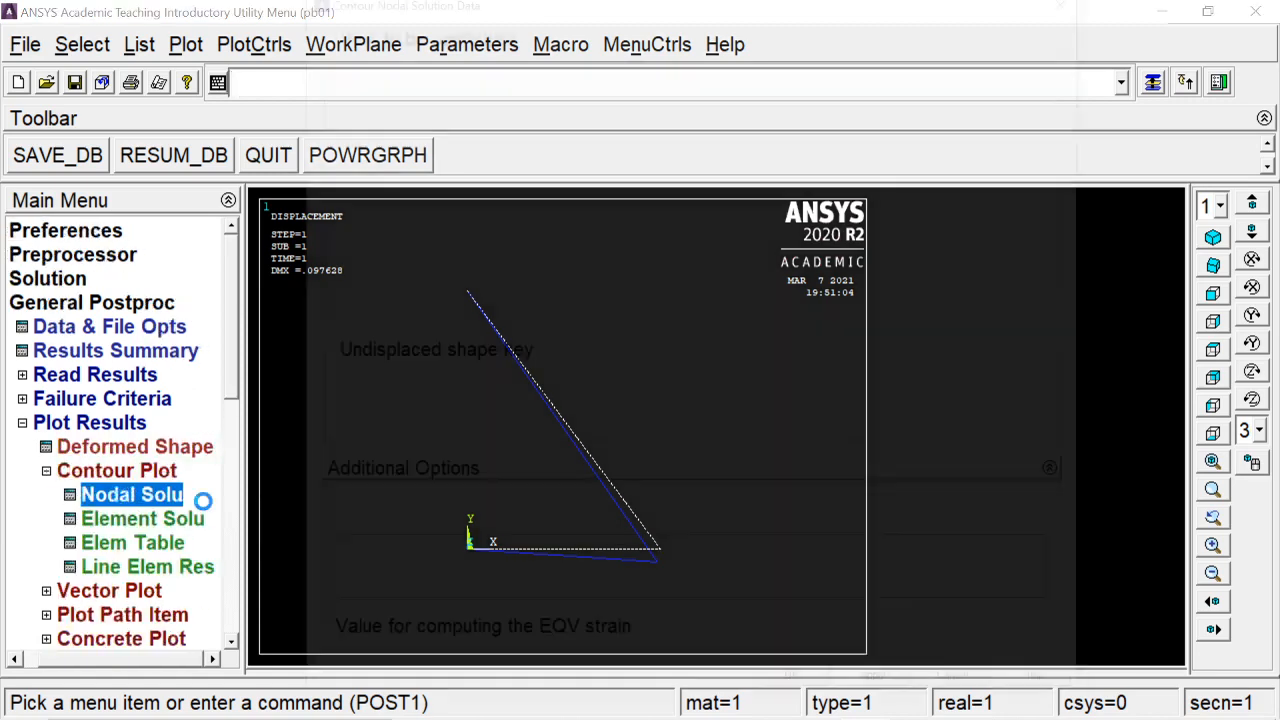
click(432, 114)
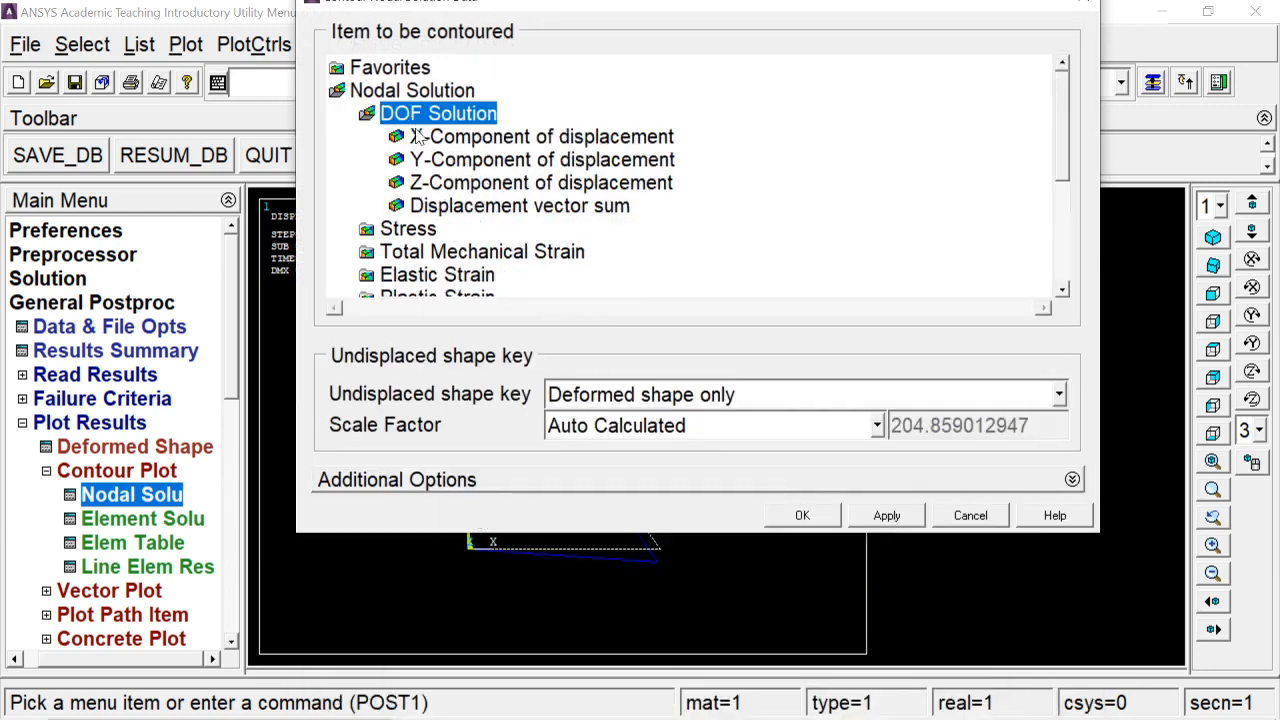
click(443, 184)
click(808, 515)
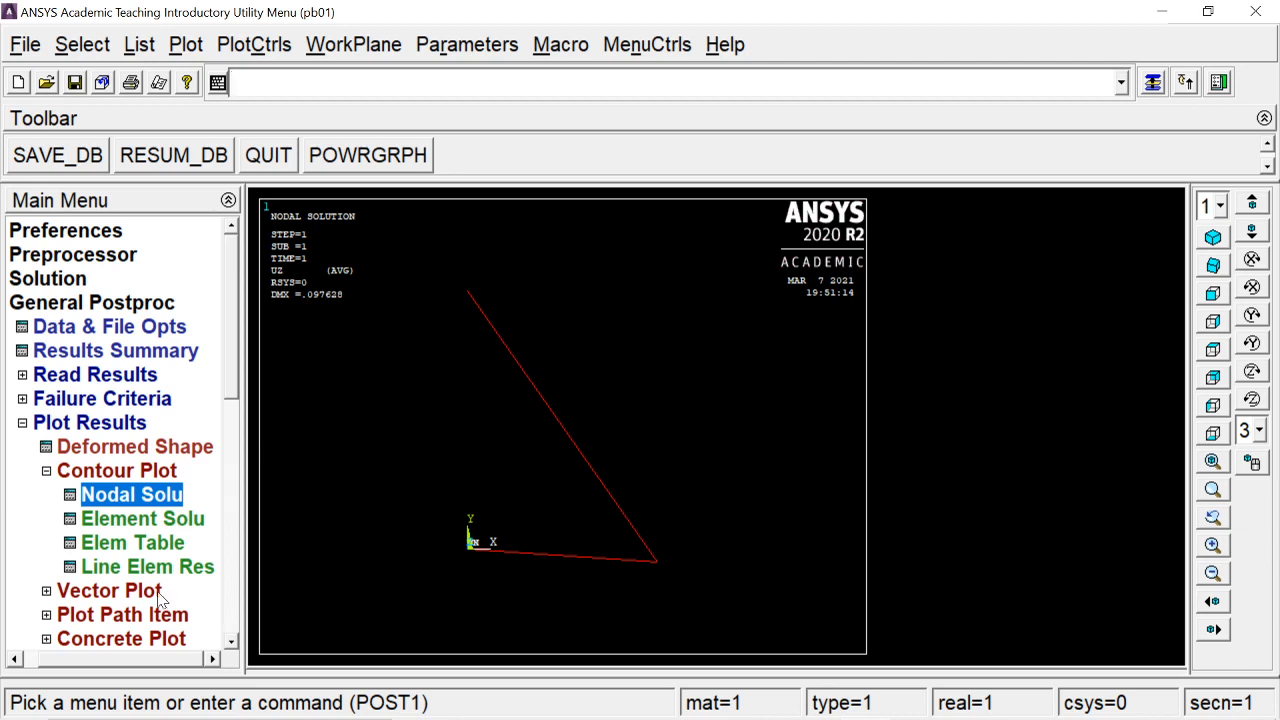
List the nodal displacement vector sum results for all nodes
click(110, 471)
click(90, 426)
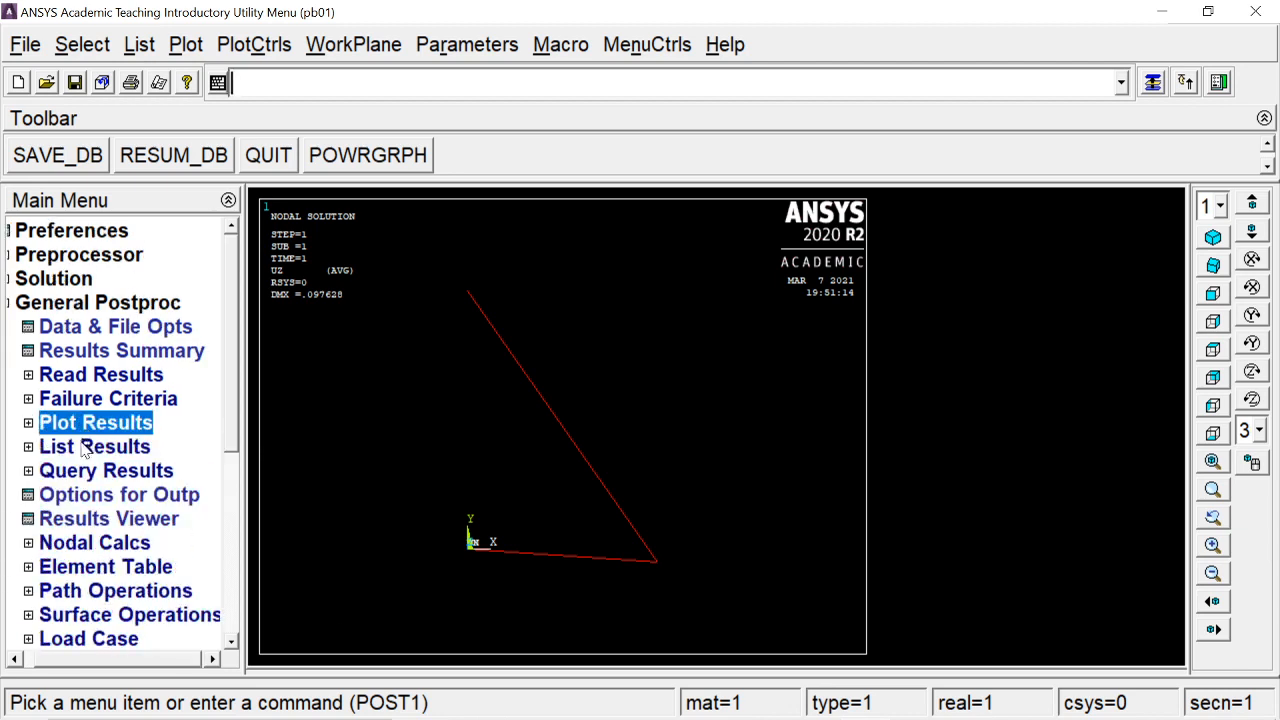
click(84, 447)
drag(232, 337, 235, 403)
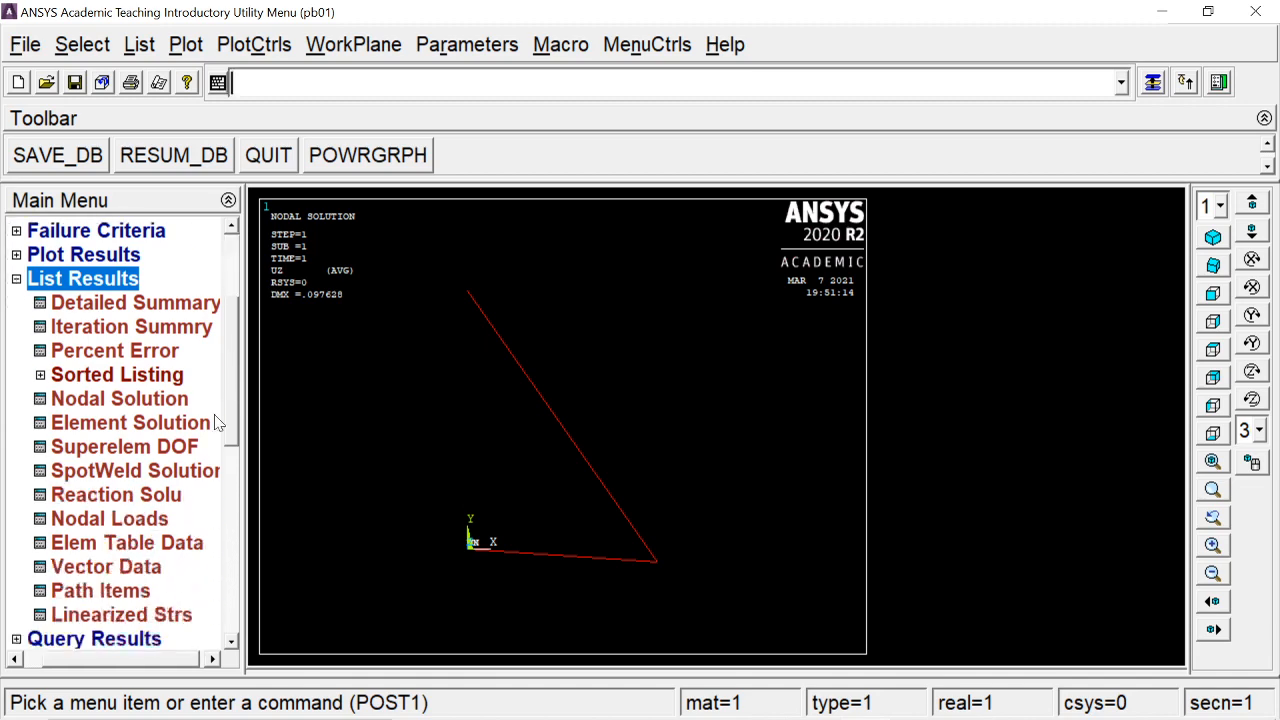
click(115, 398)
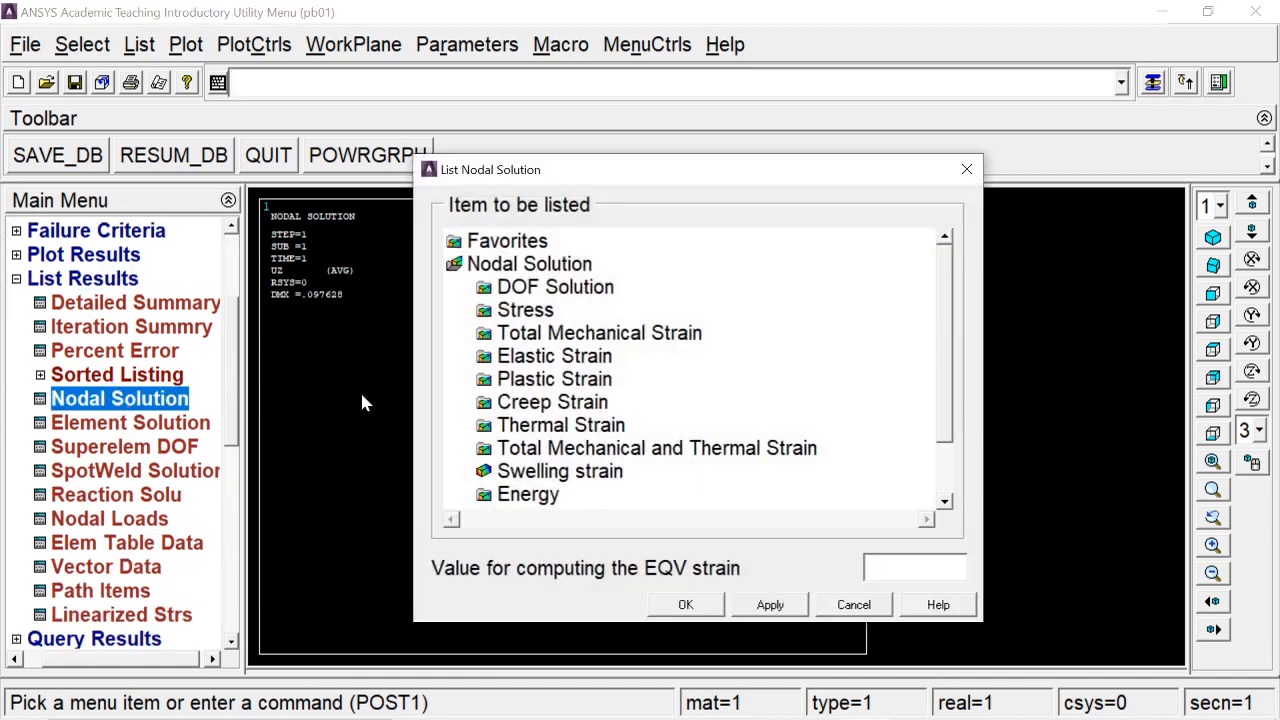
double_click(553, 290)
click(575, 381)
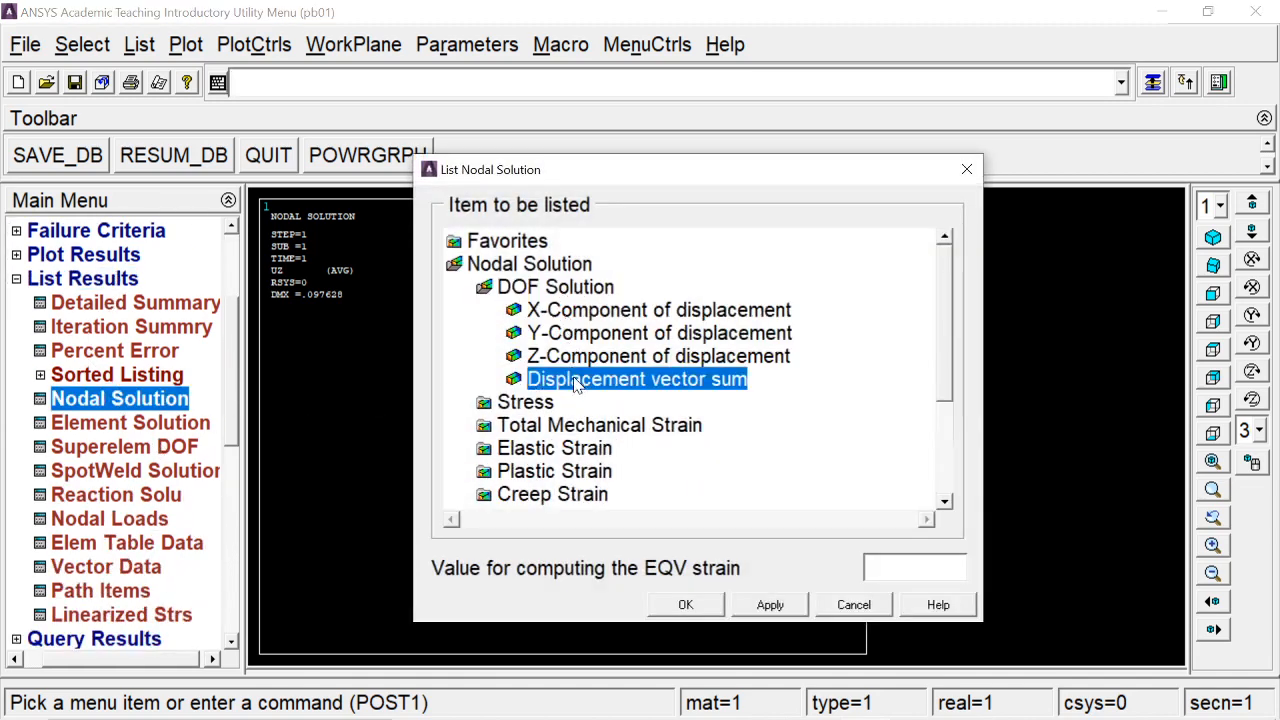
click(685, 605)
Check node 2's displacements (UX -0.0225, UY -0.095, USUM 0.097628) and close the listing
drag(612, 218, 840, 104)
drag(485, 280, 888, 280)
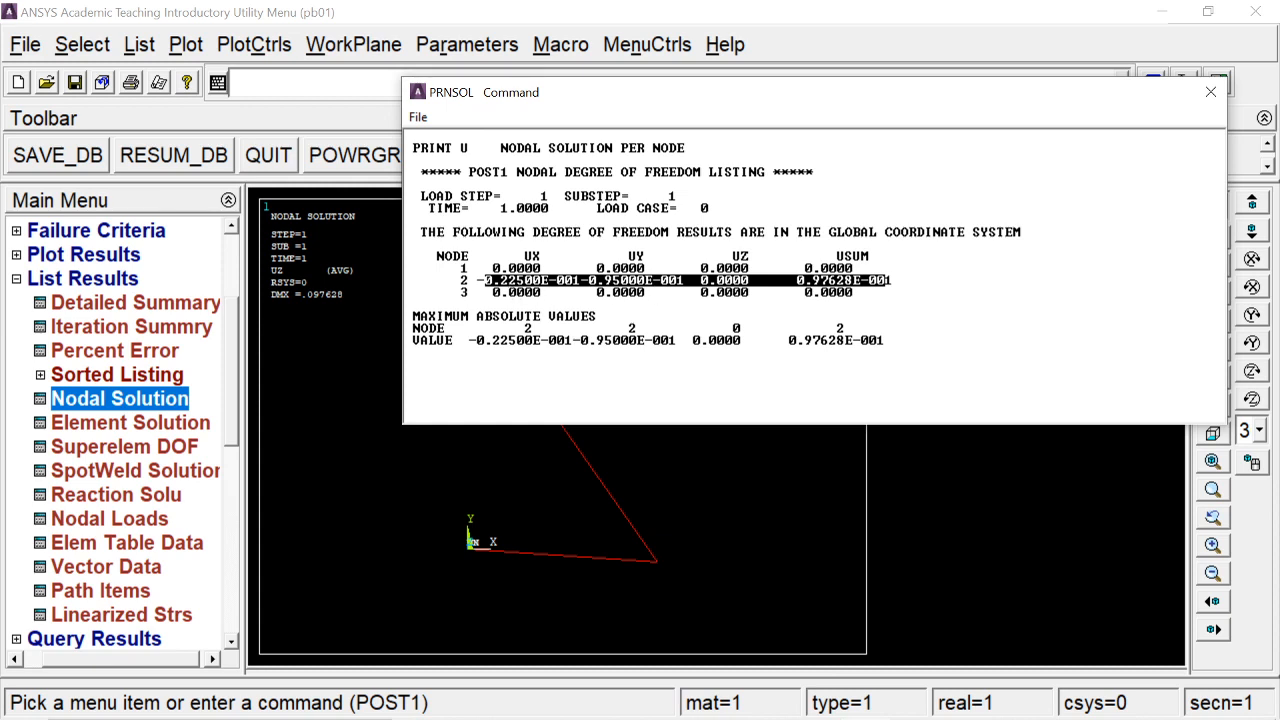
click(1210, 92)
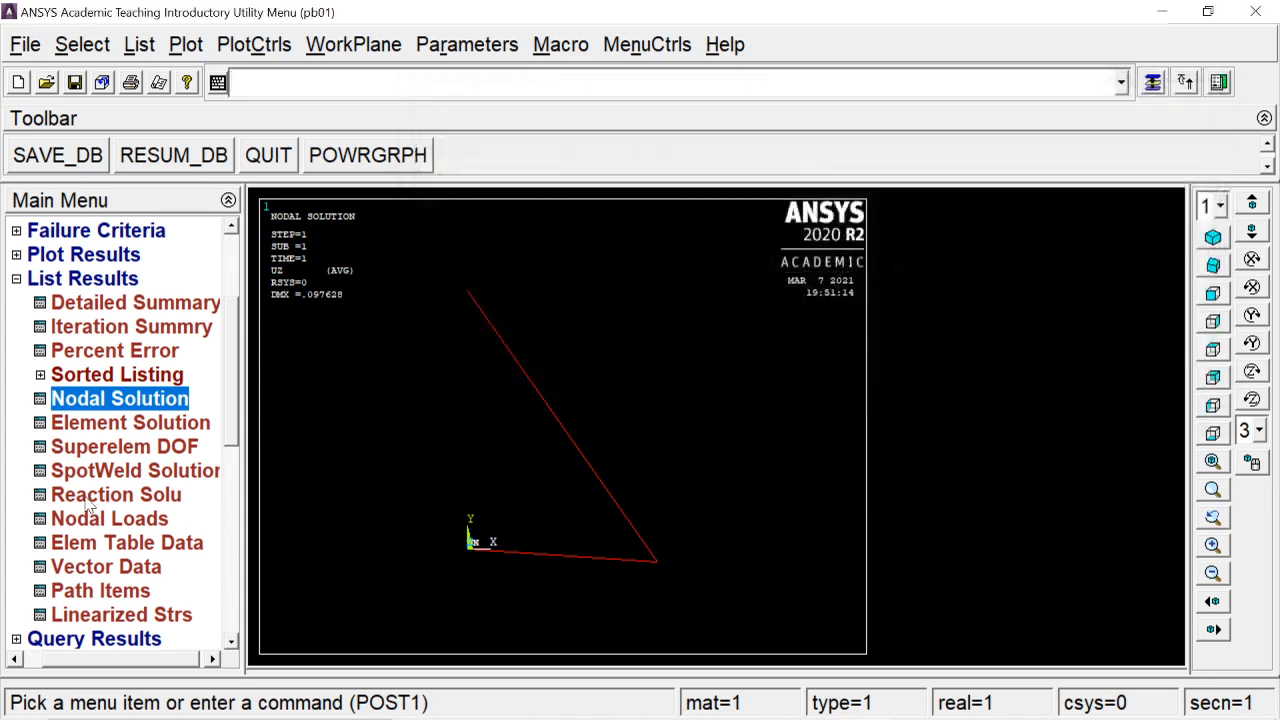
List all reaction forces, confirming node 1 FX 1500 and node 3 FX -1500, FY 2000
click(92, 498)
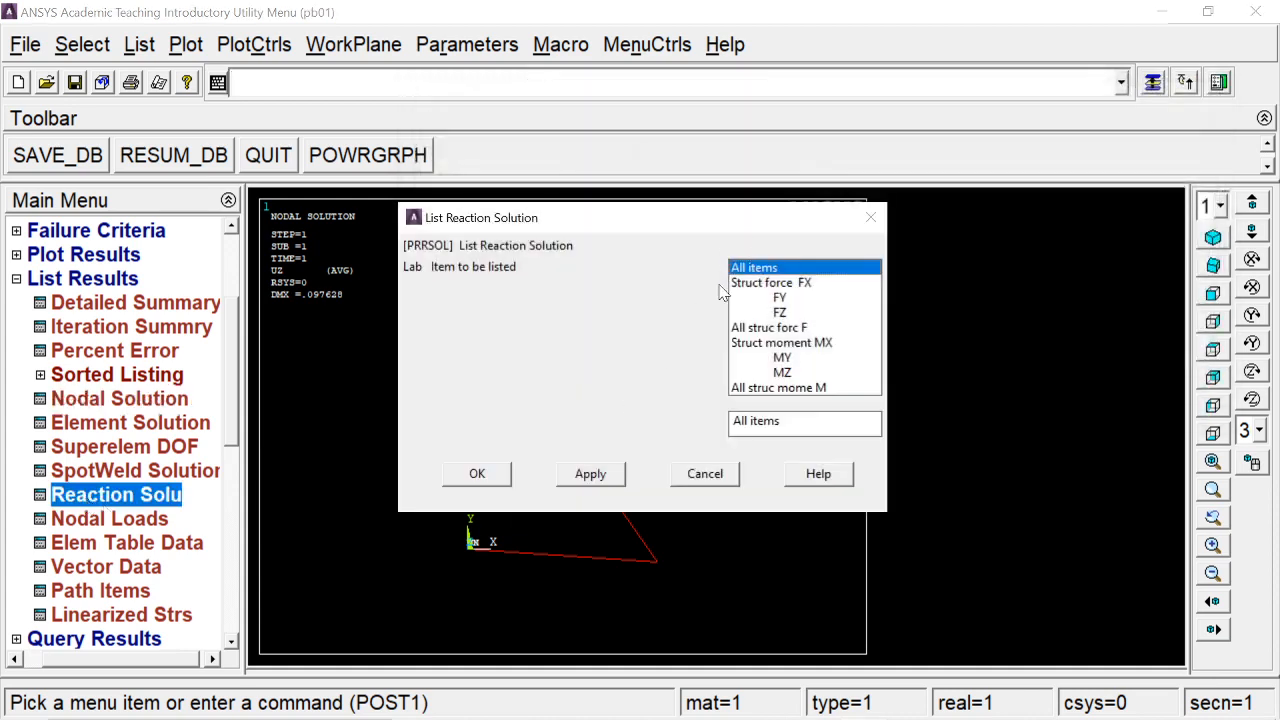
click(500, 470)
drag(528, 226, 739, 139)
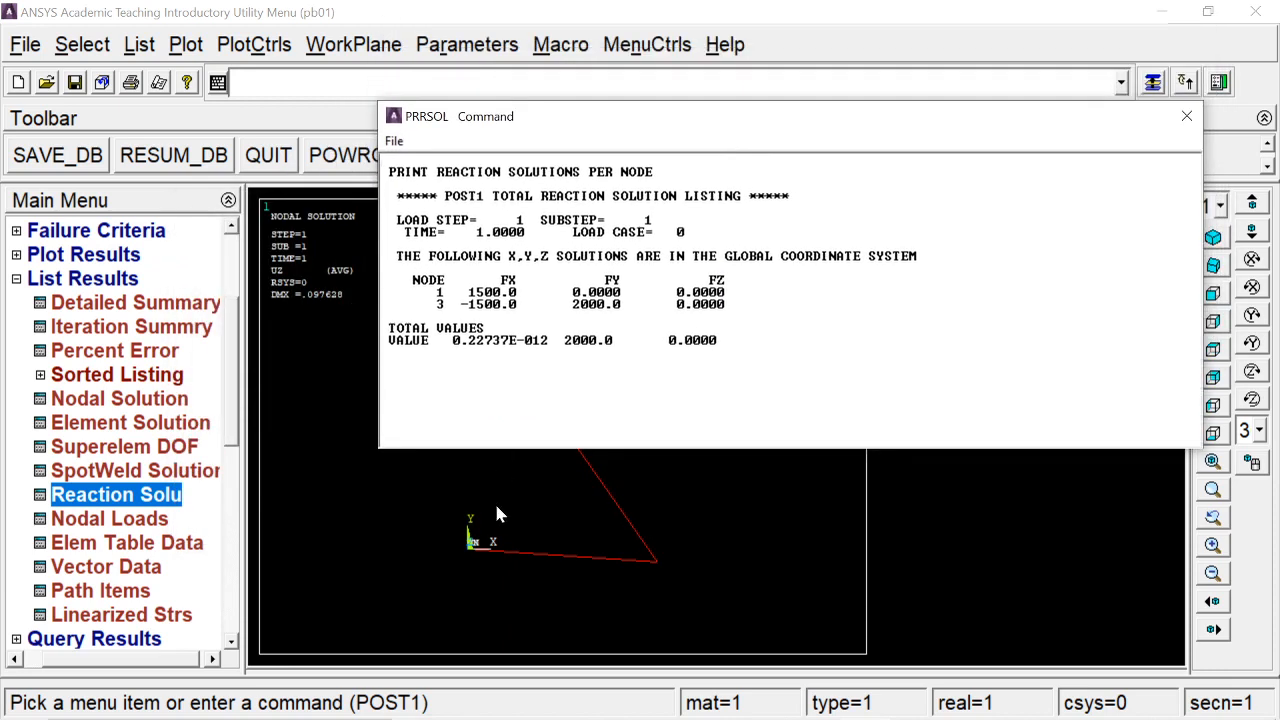
drag(468, 292, 621, 304)
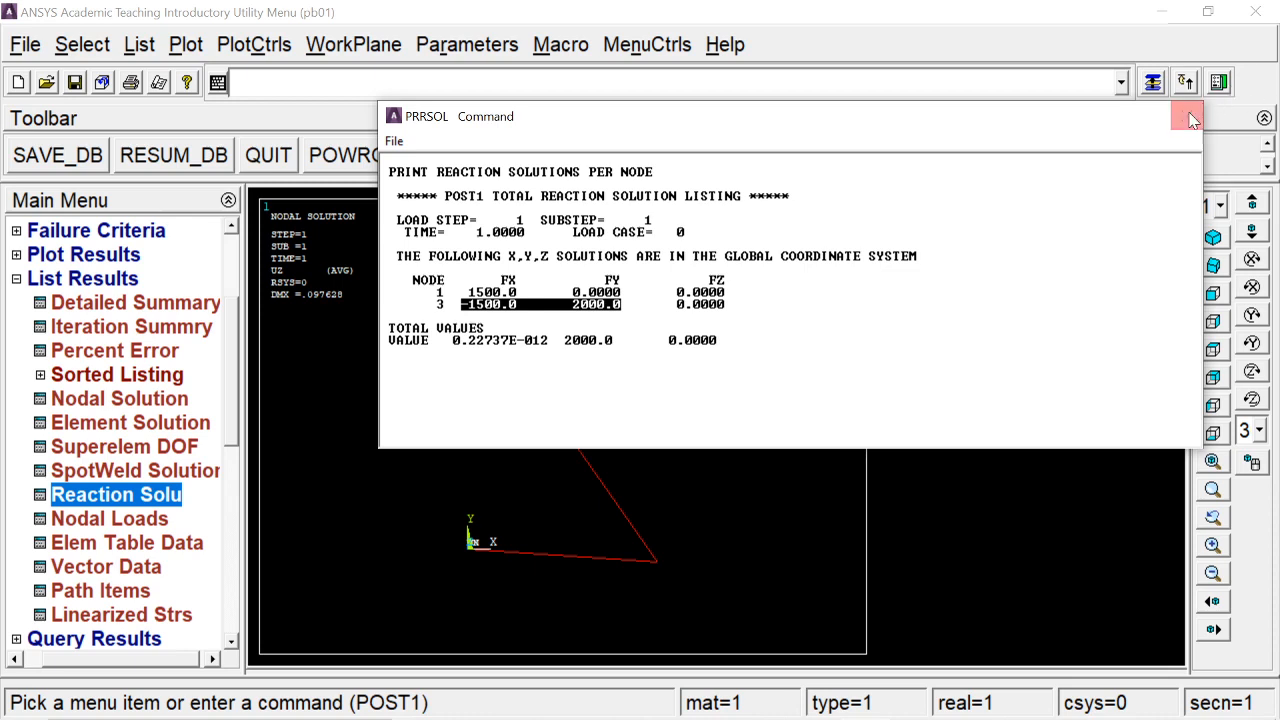
click(1187, 116)
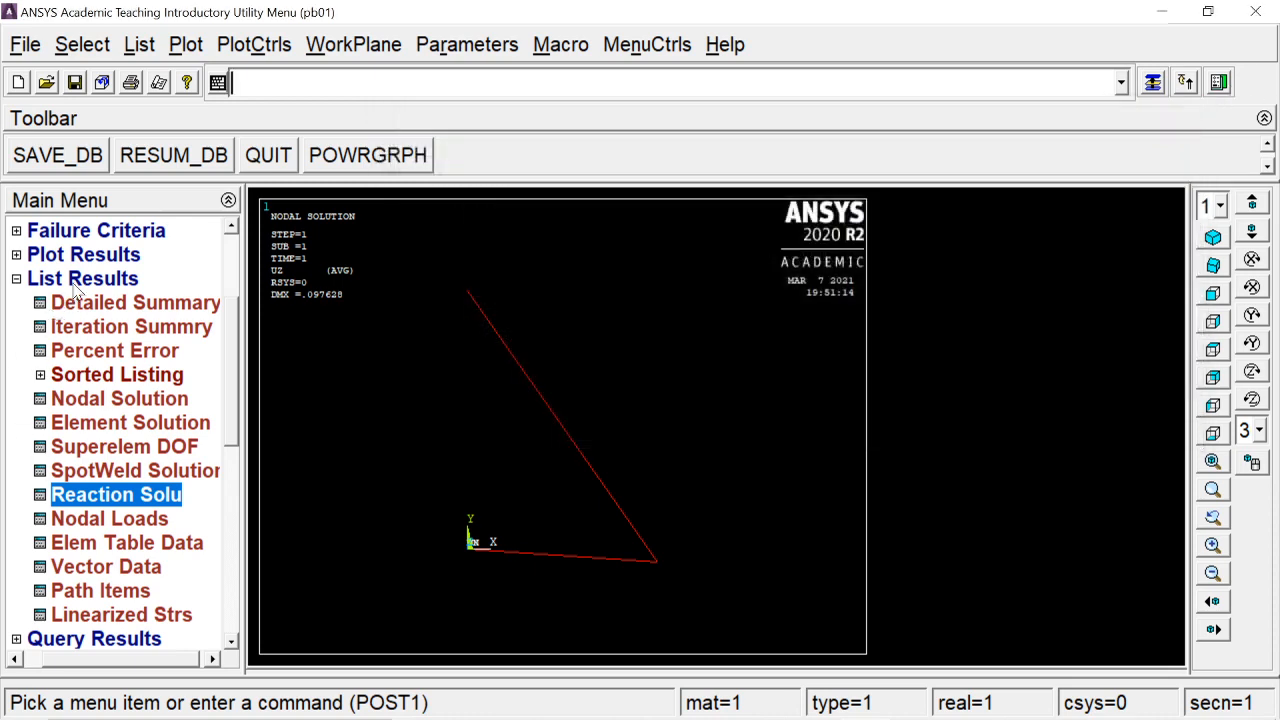
click(78, 282)
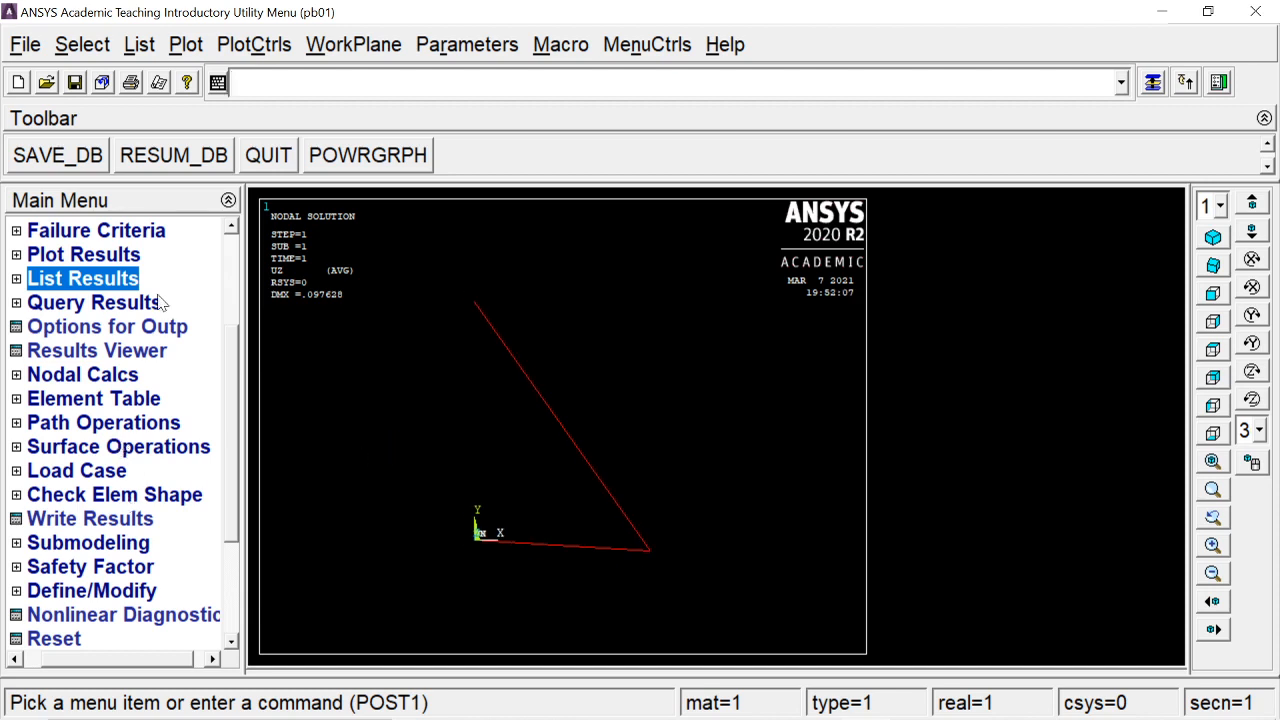
Read in the last result set
scroll(222, 390, up, 3)
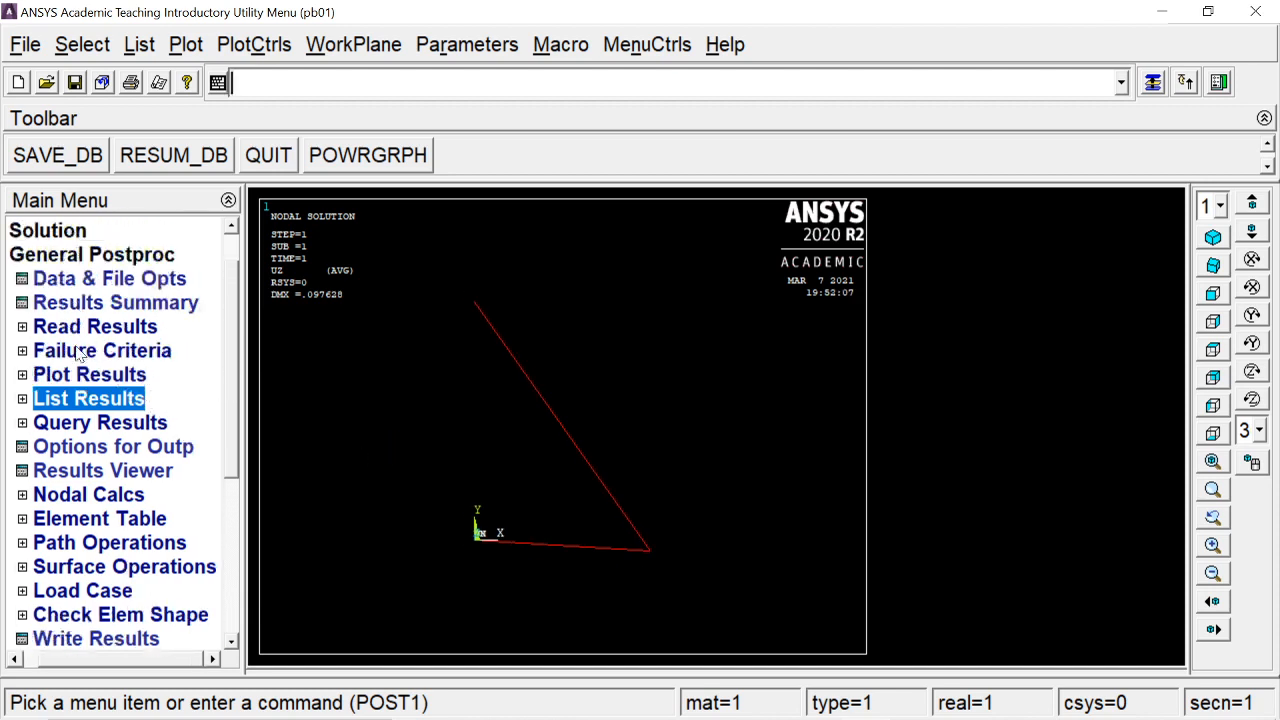
click(108, 330)
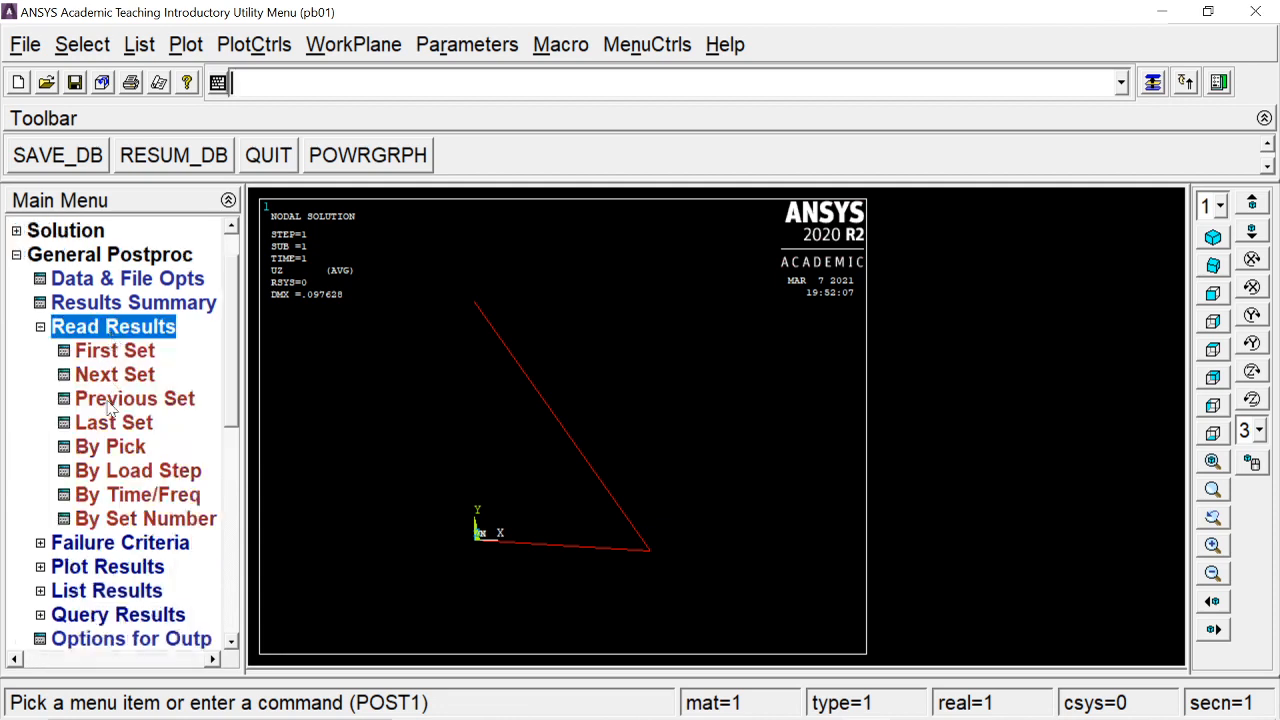
click(100, 421)
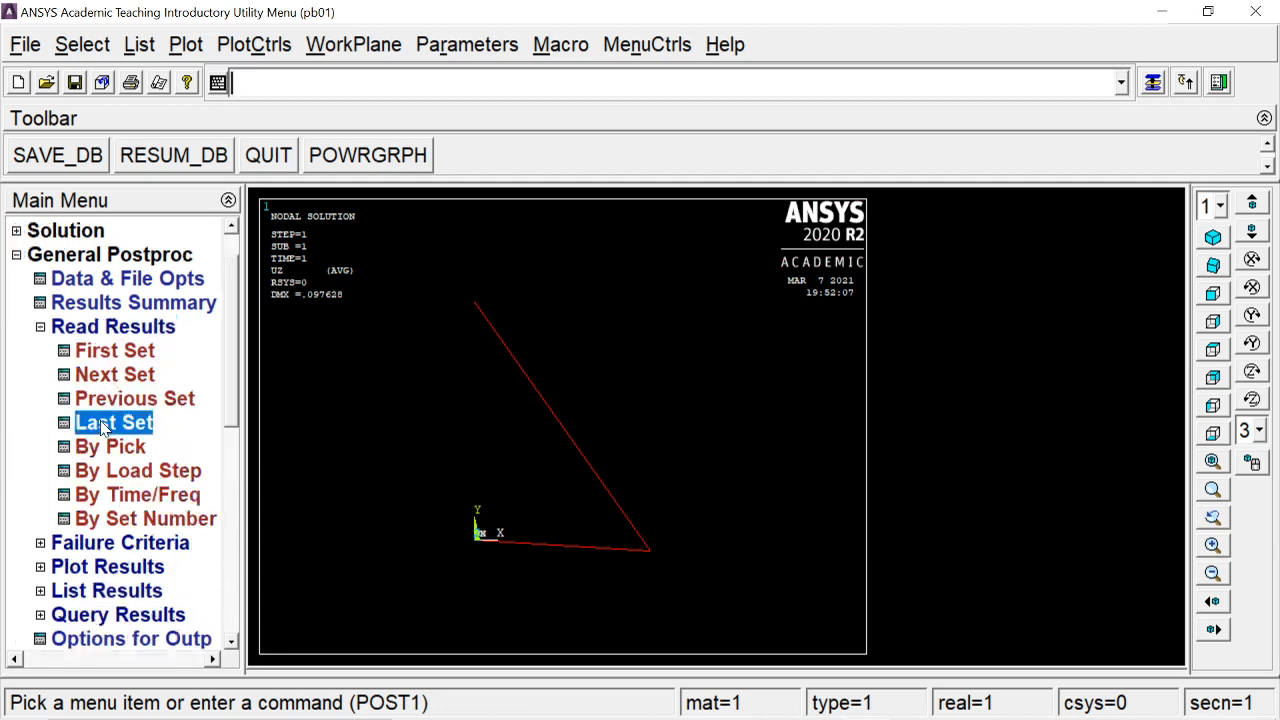
click(108, 332)
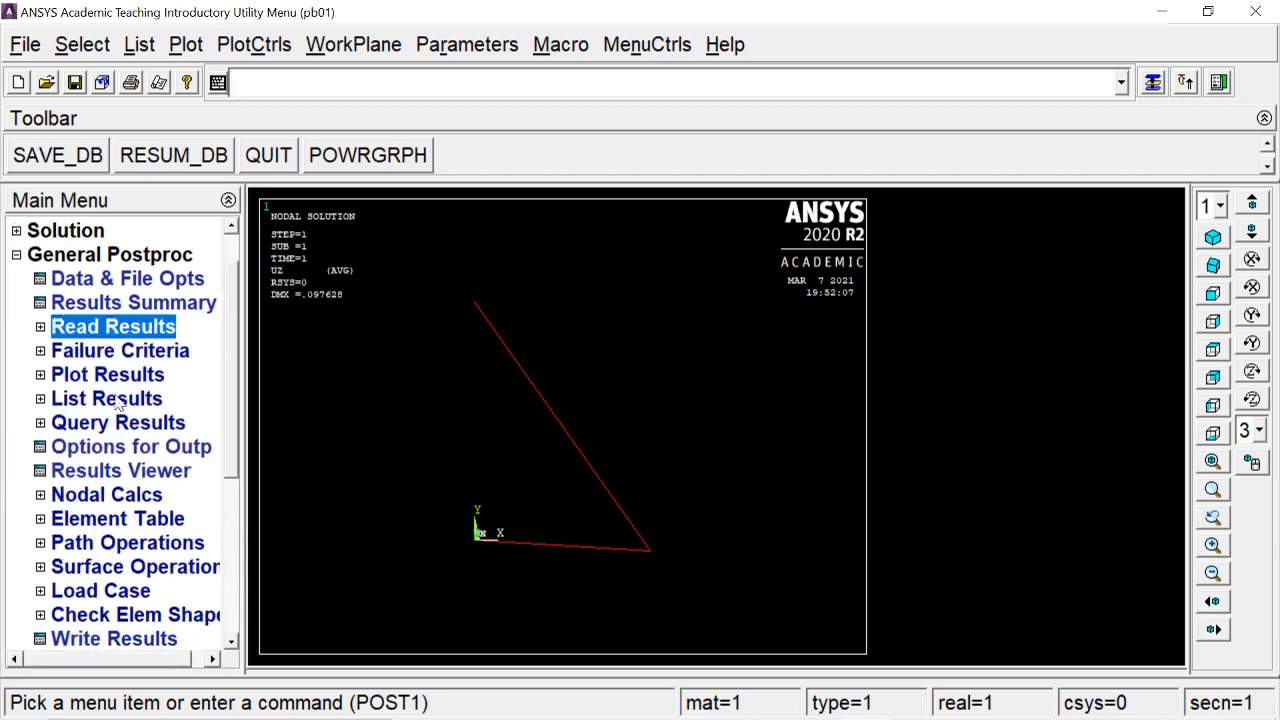
Define element table item LS1 by sequence number from component LS,1
click(100, 518)
click(106, 540)
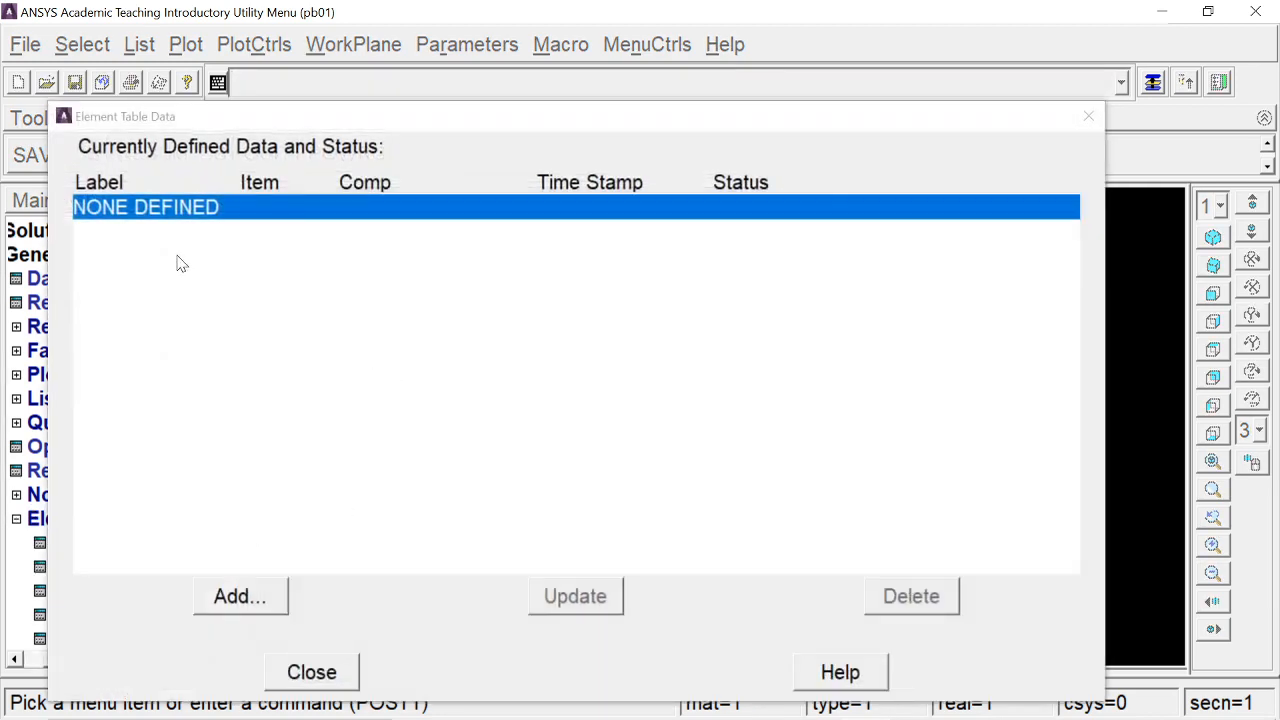
click(224, 603)
scroll(697, 375, down, 3)
click(672, 386)
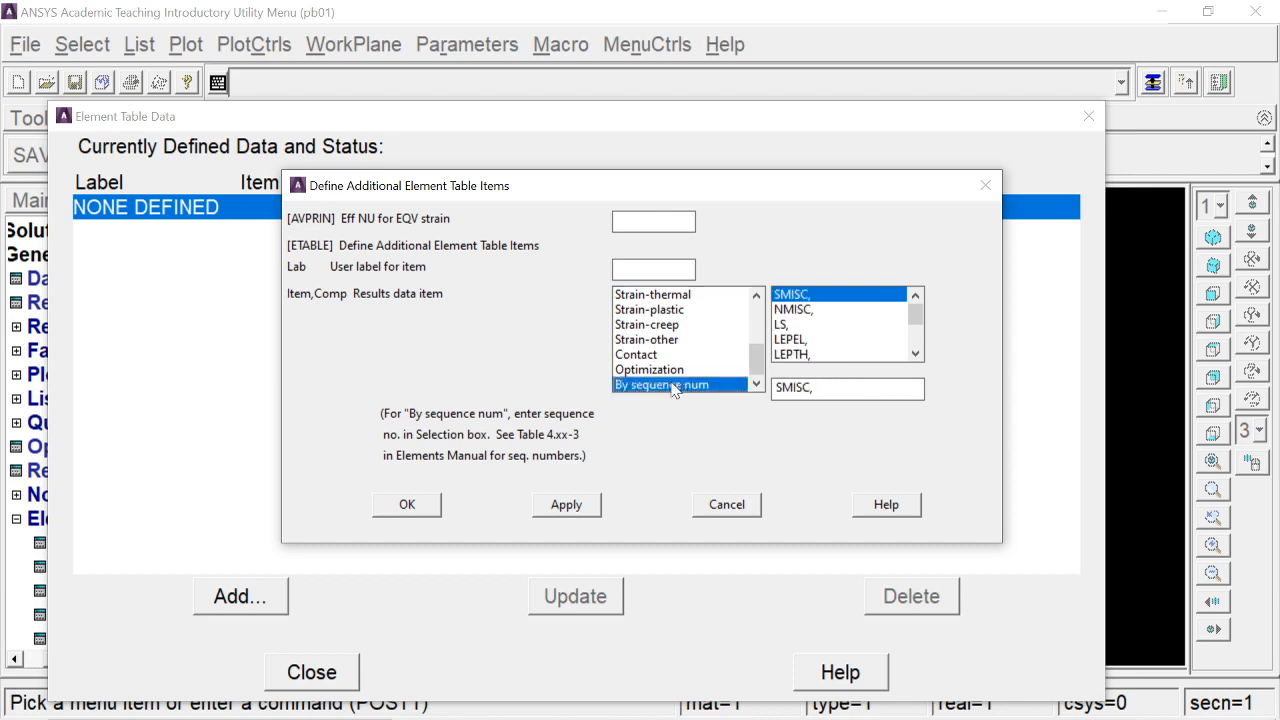
click(785, 325)
click(797, 388)
click(413, 510)
click(314, 680)
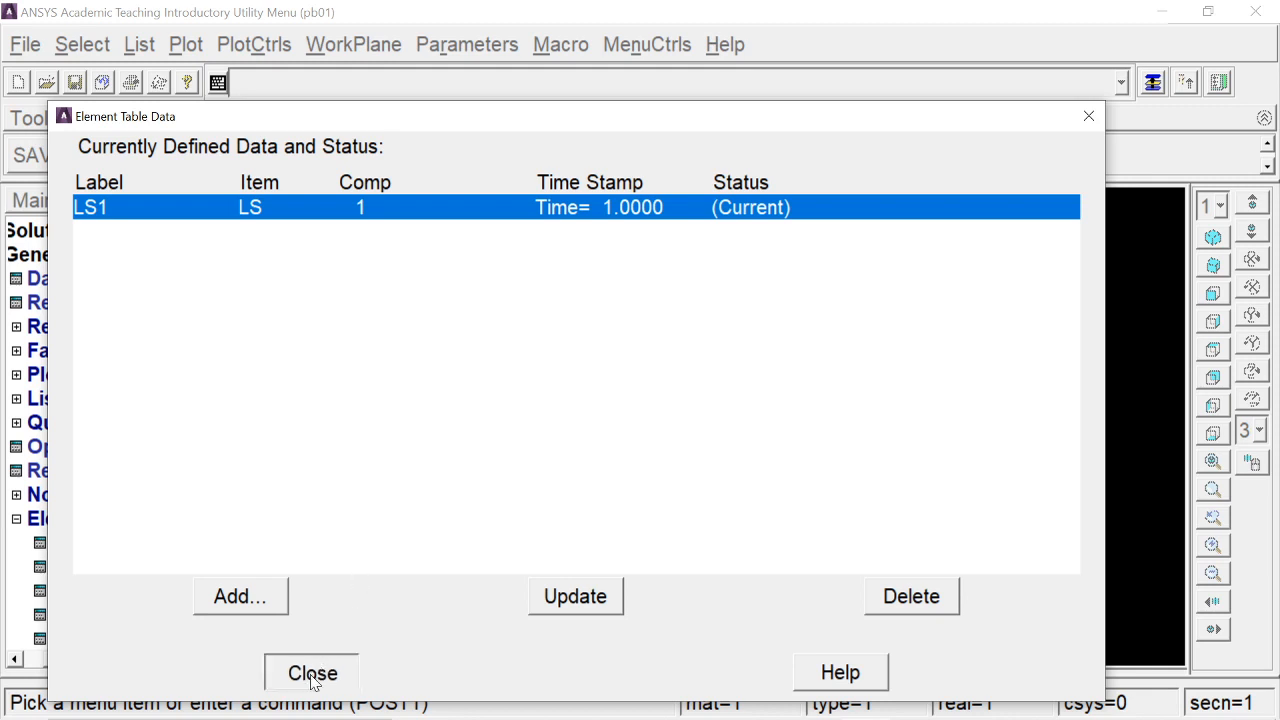
click(85, 520)
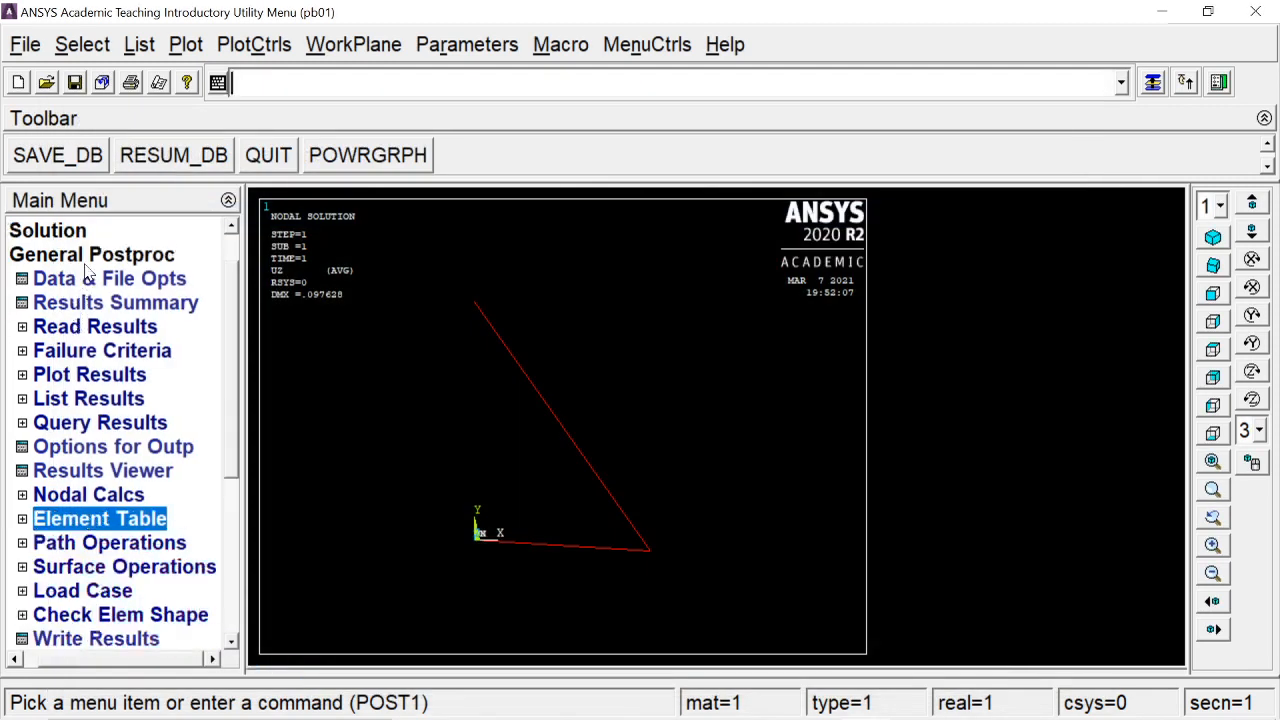
List the element solution stresses, choosing von Mises stress
click(82, 402)
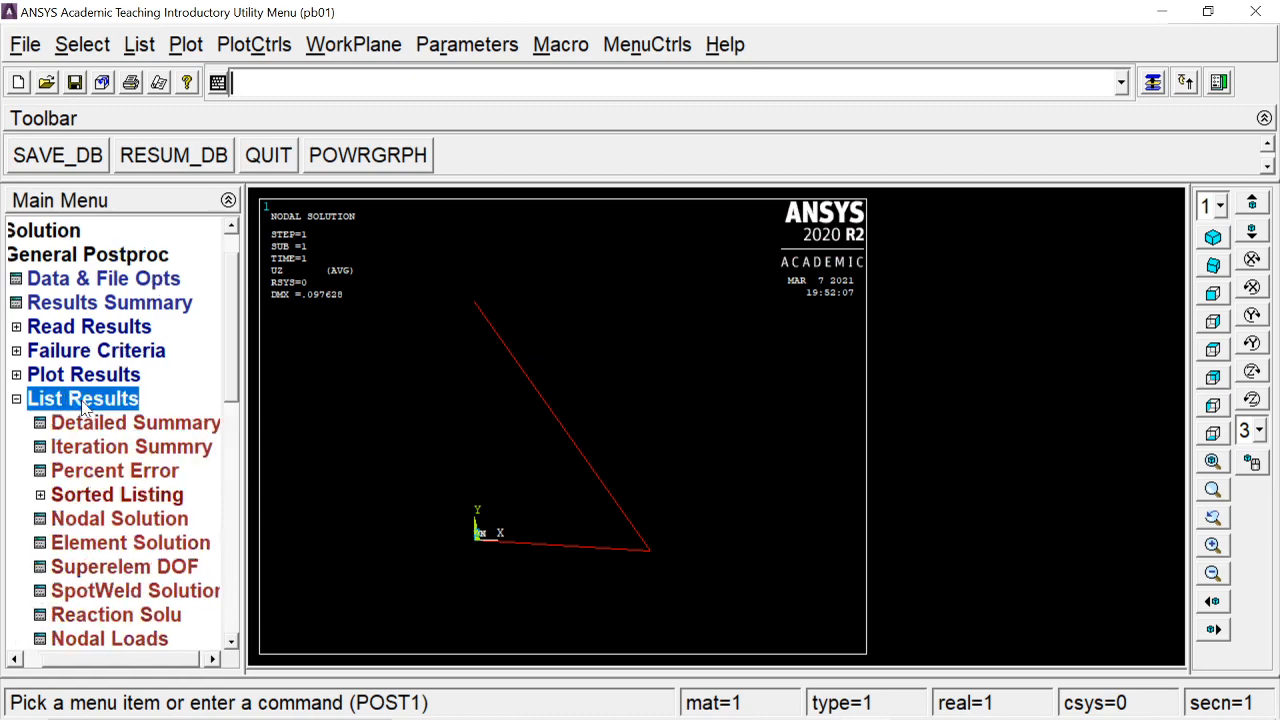
click(93, 545)
click(525, 287)
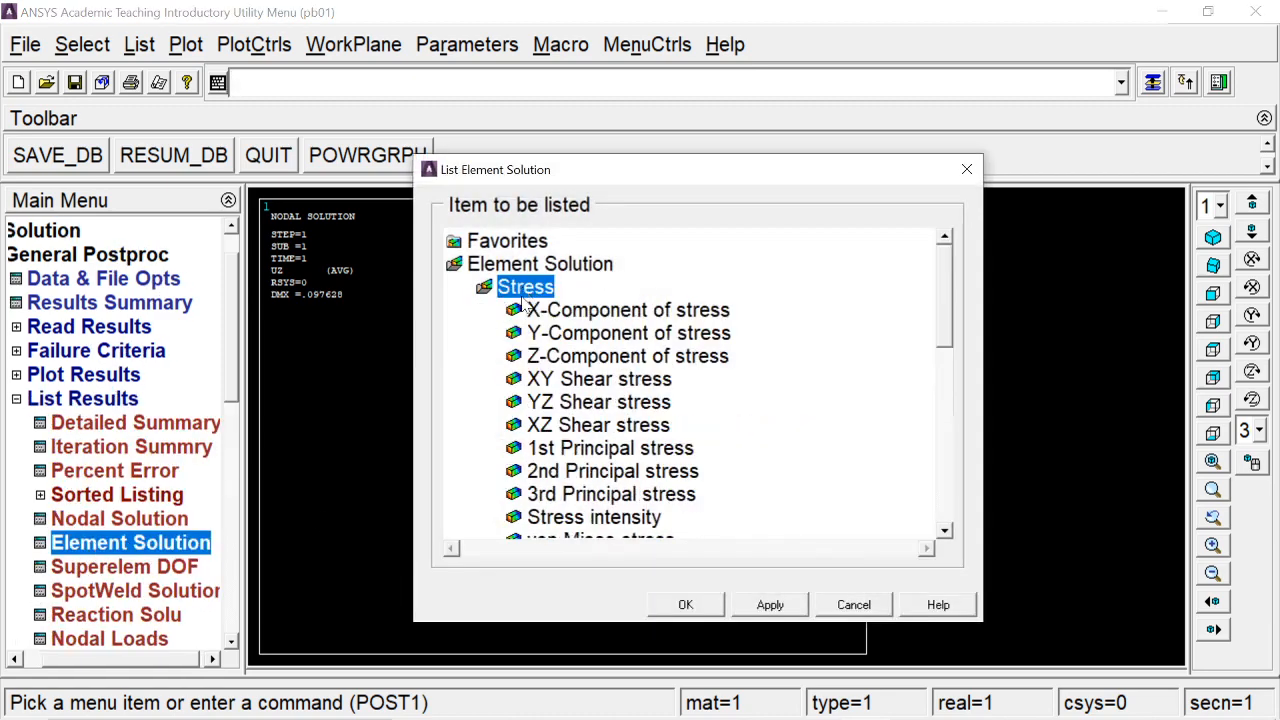
drag(945, 290, 945, 350)
click(592, 426)
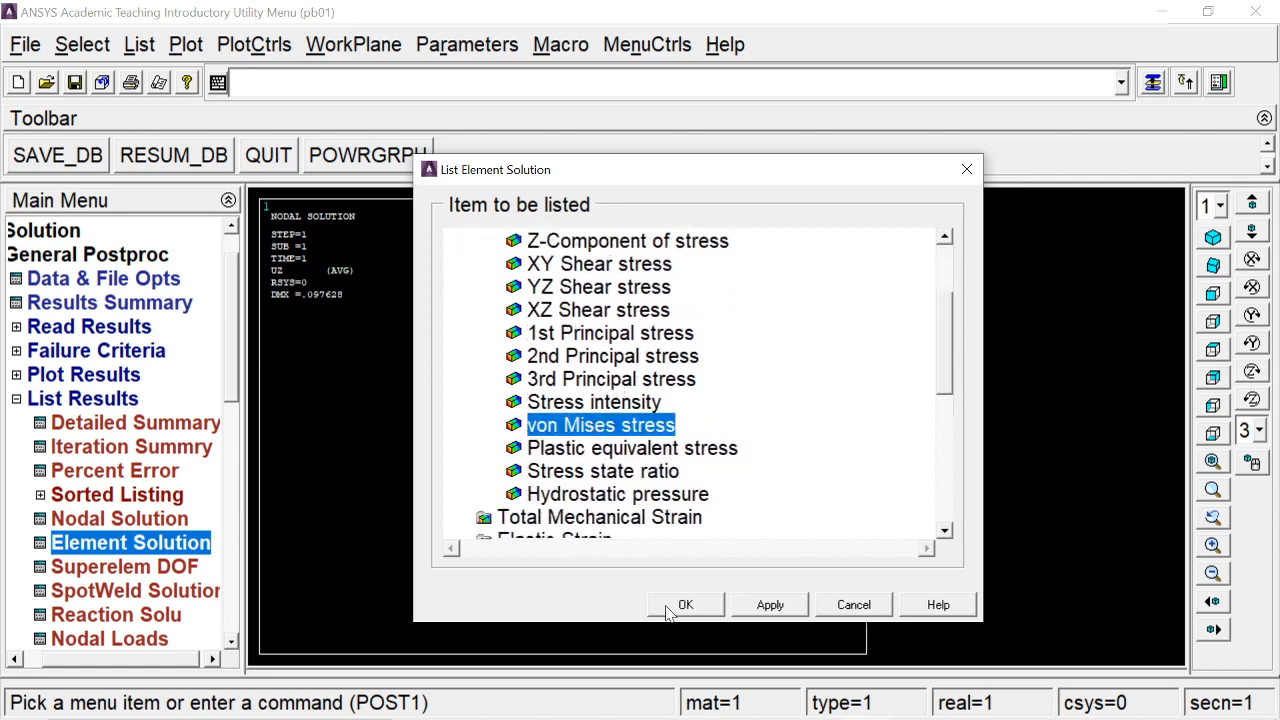
click(667, 608)
Check element 1's stress of -15.000 and element 2's 25.000, then close the listing
drag(527, 222, 647, 156)
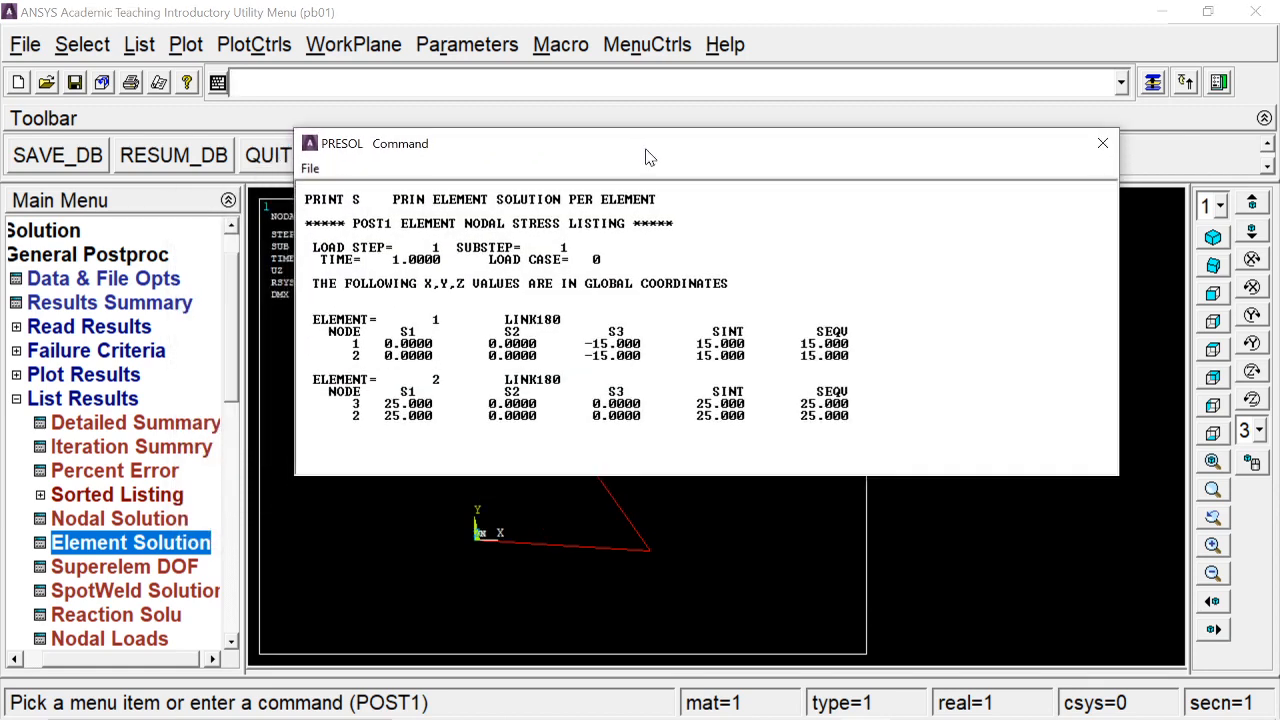
drag(378, 404, 506, 416)
click(510, 438)
drag(585, 343, 649, 343)
drag(385, 415, 440, 415)
click(1102, 143)
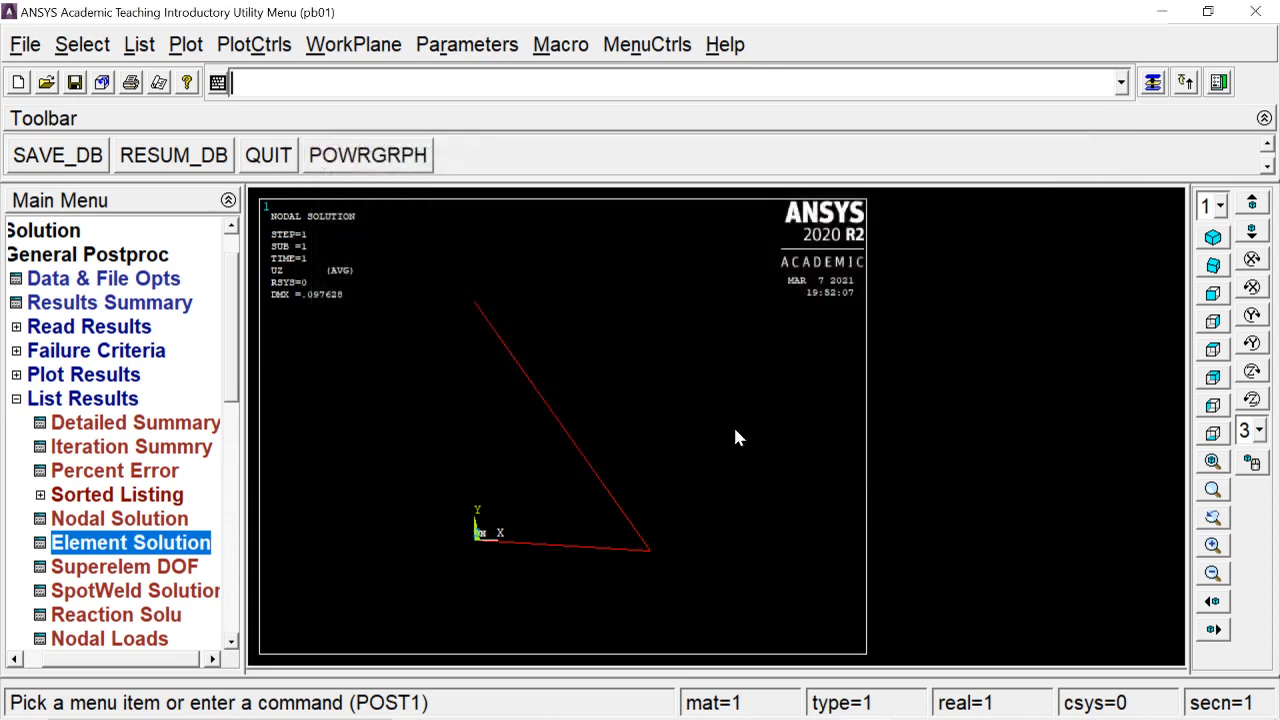
key(alt+Tab)
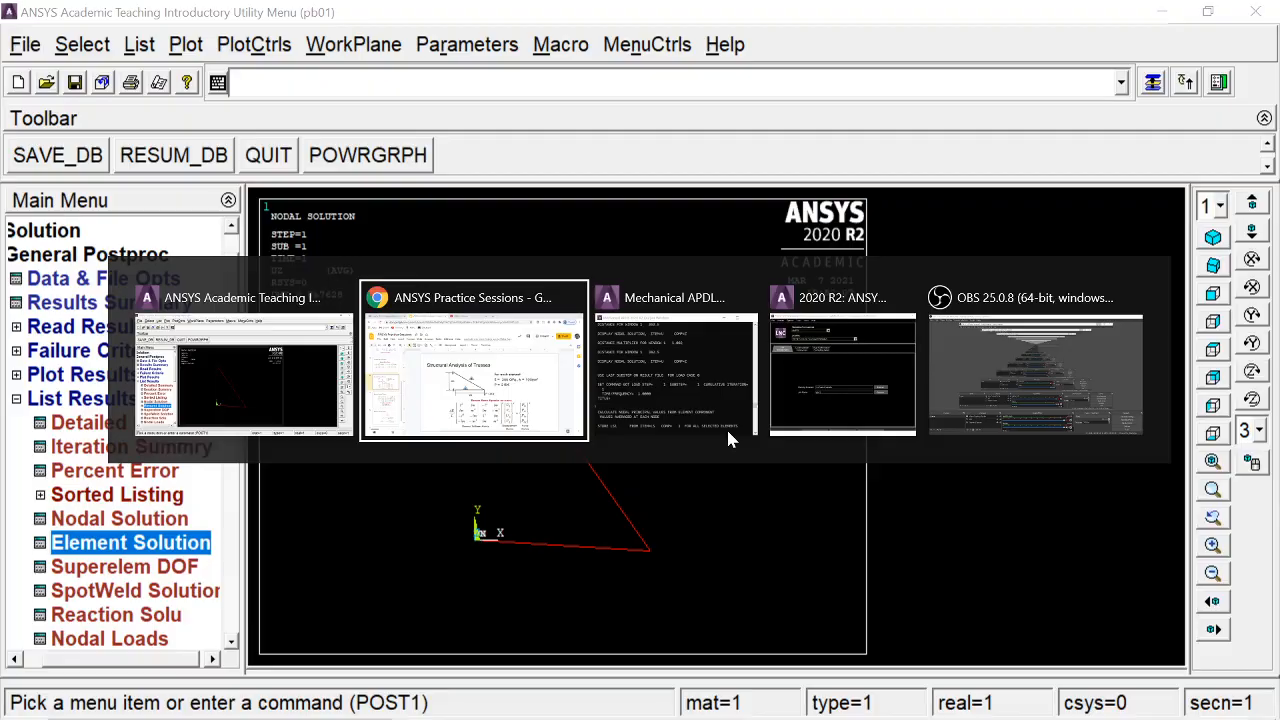
scroll(531, 436, down, 1)
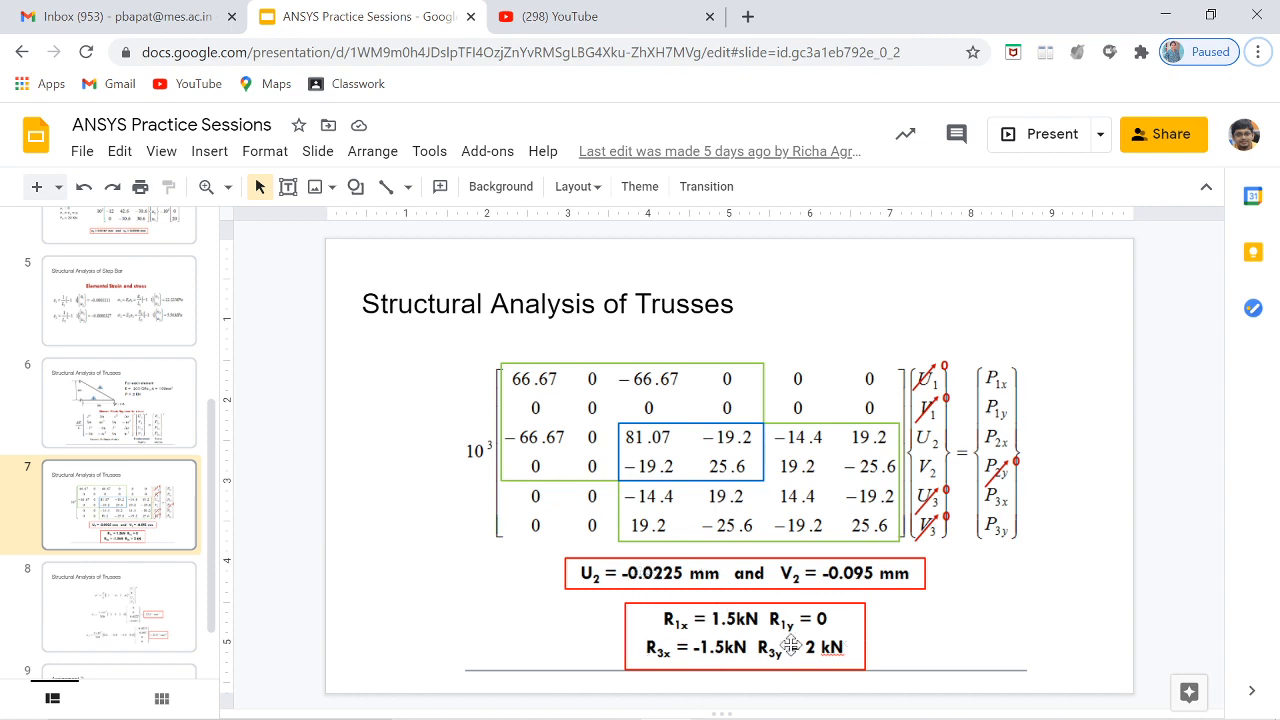
key(Down)
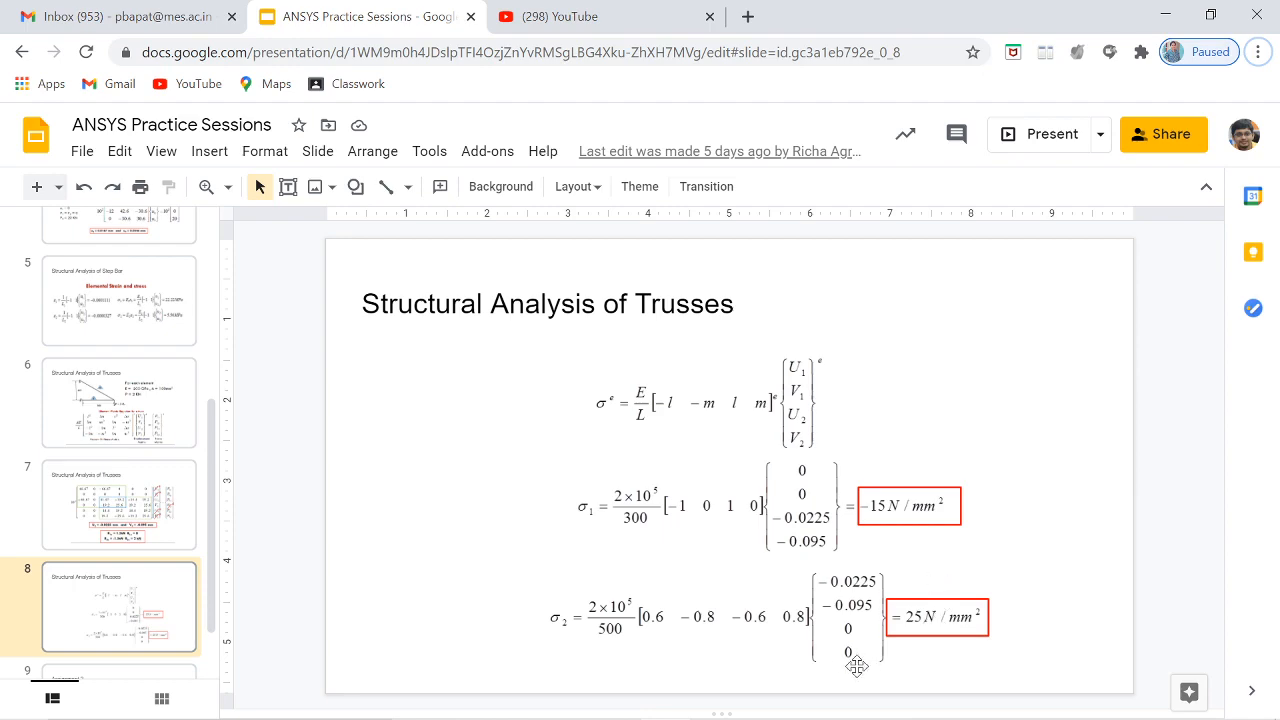
key(alt+Tab)
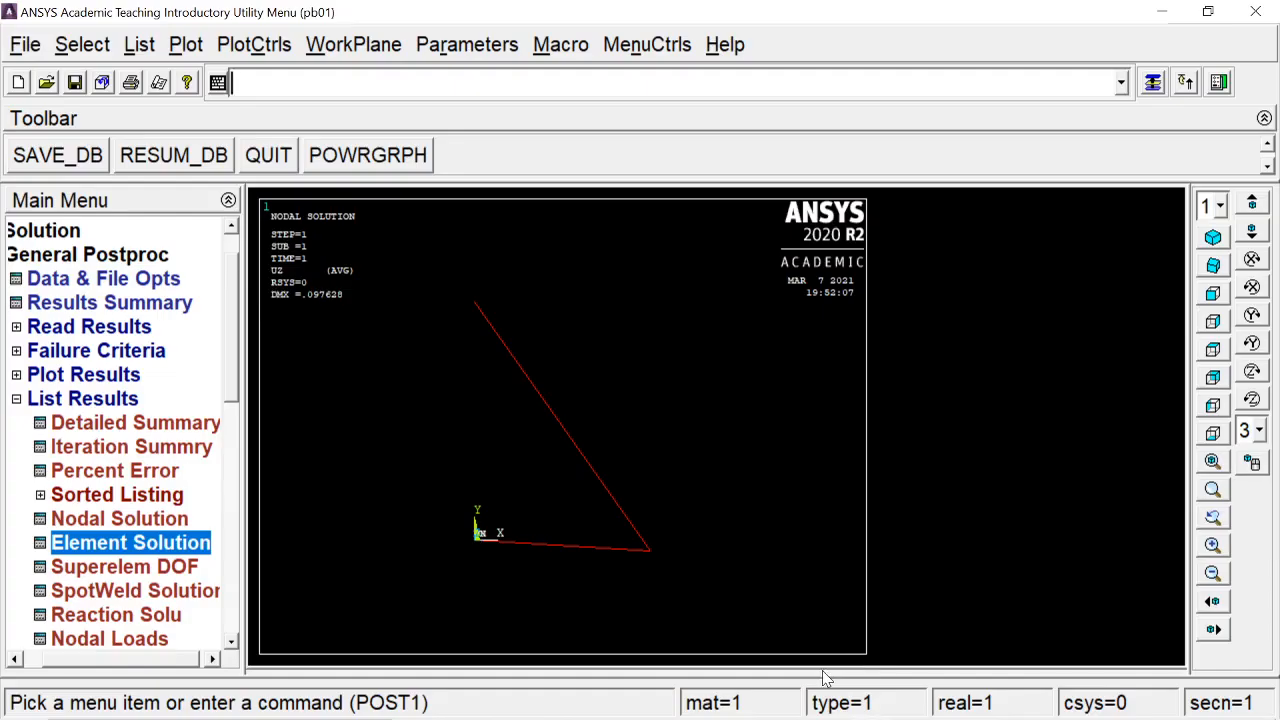